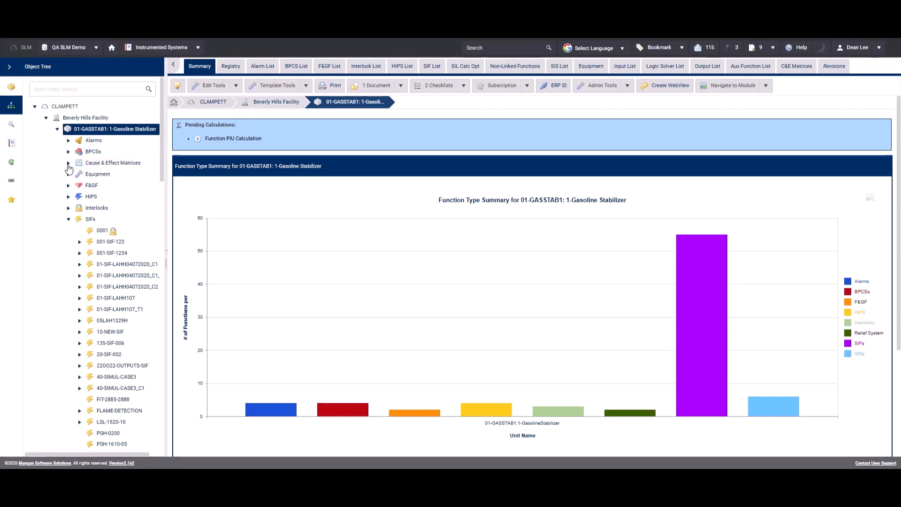
Step: Open the setup of the TEST_C_E cause and effect matrix in unit 01-GASSTAB1
click(68, 164)
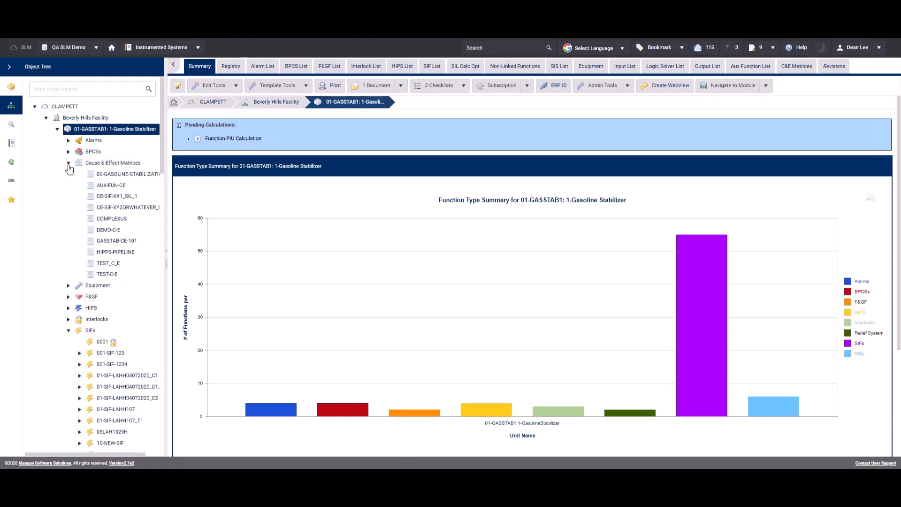
click(109, 264)
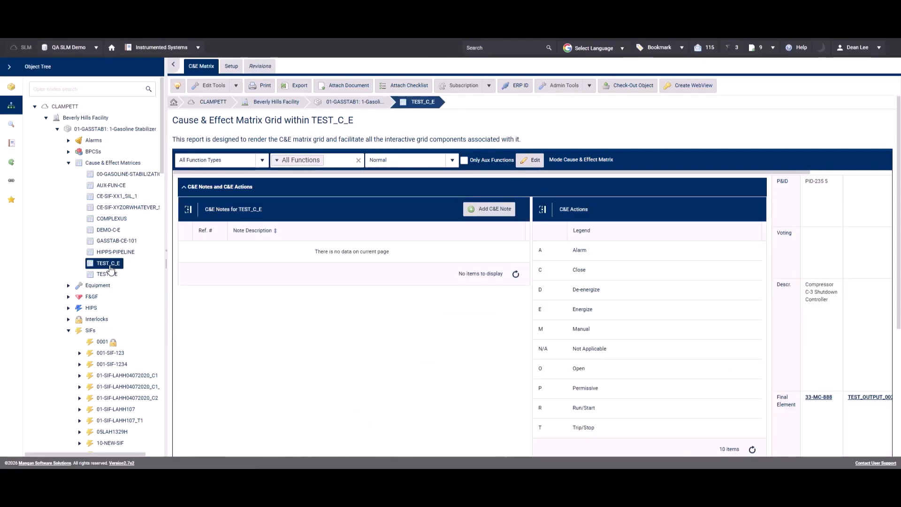
click(232, 66)
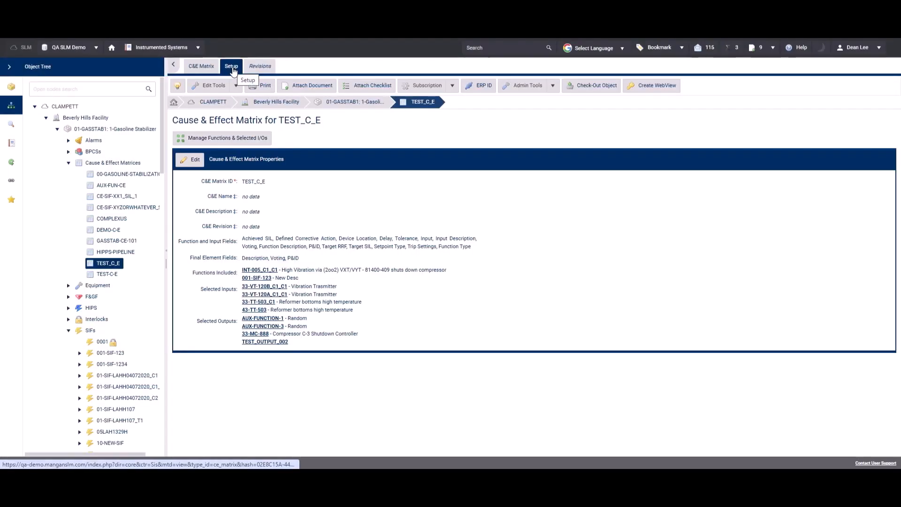
Step: Add EU Set Point Value to the matrix's Function and Input Fields and save the properties
click(195, 161)
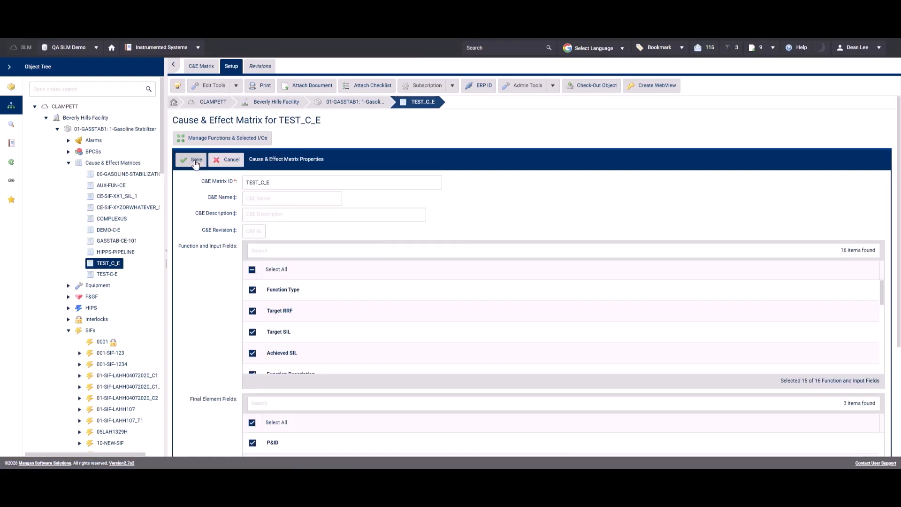
click(296, 256)
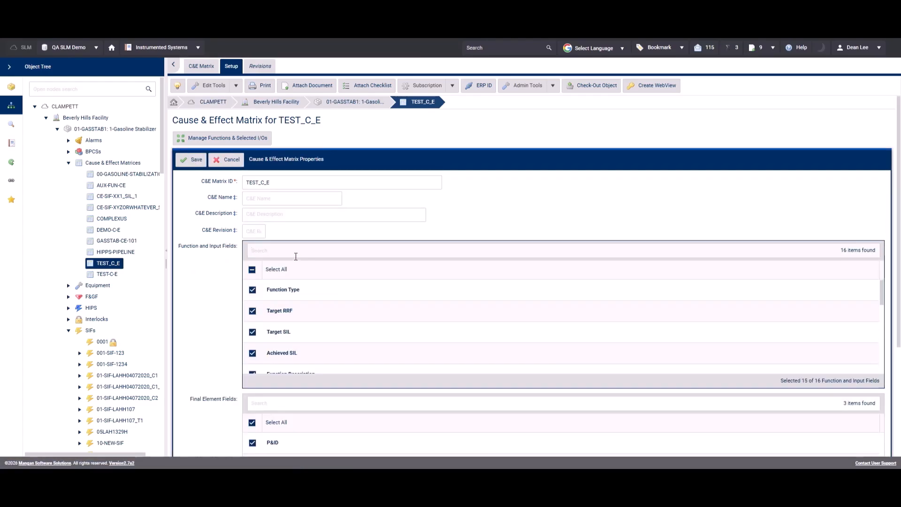
text(eu)
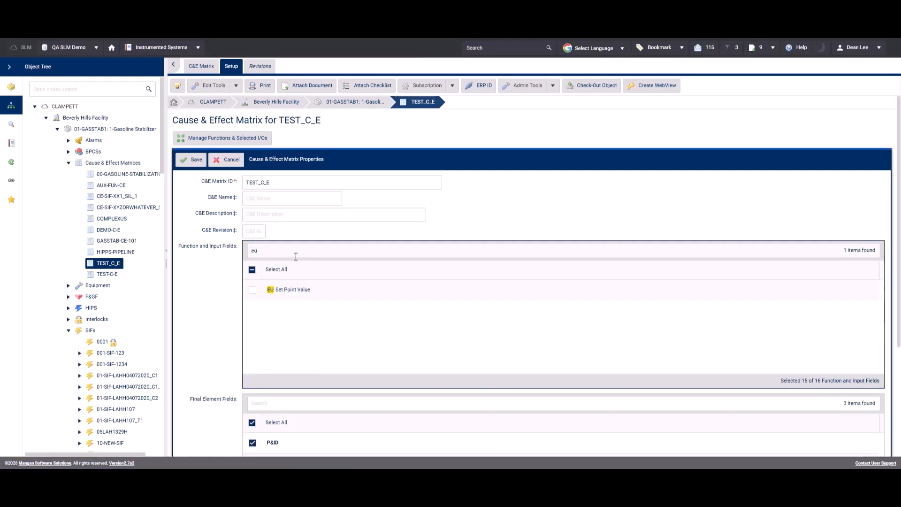
click(252, 291)
click(195, 160)
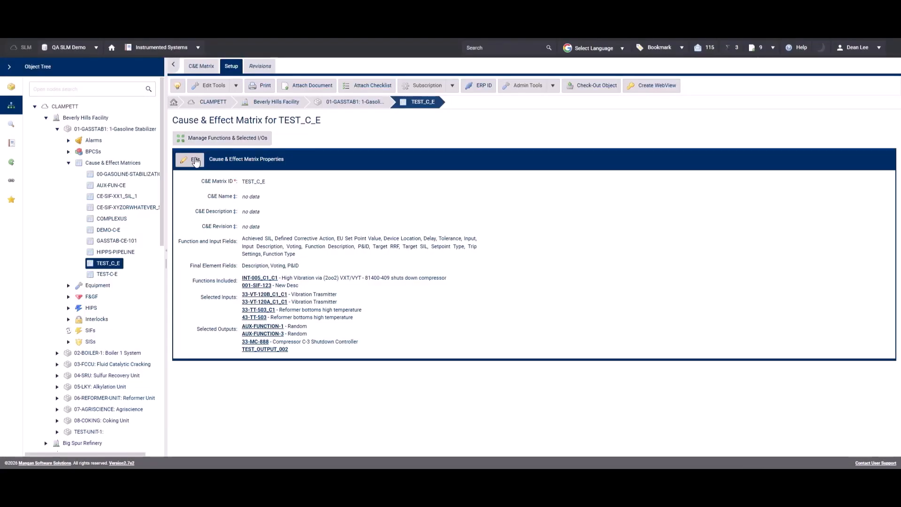
Step: Examine the EU Set Point Value column in the TEST_C_E cause and effect matrix grid
click(201, 67)
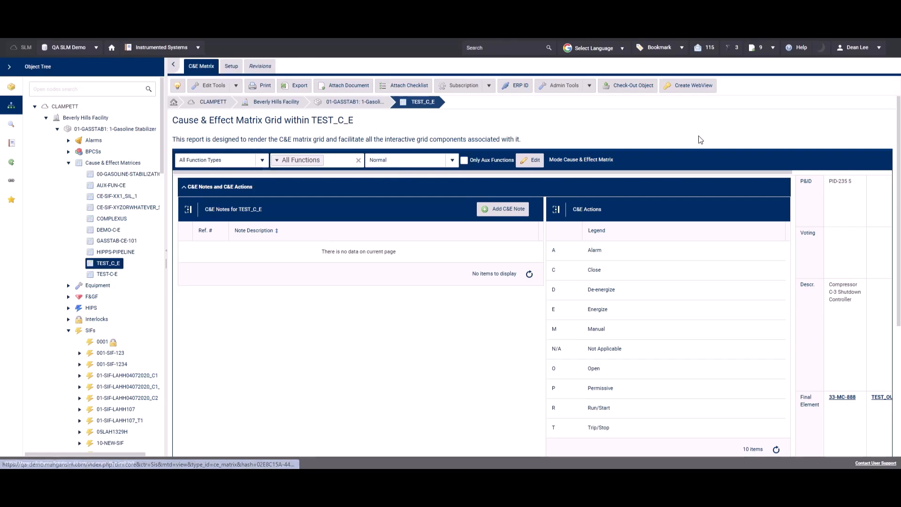
scroll(899, 211, down, 2)
scroll(898, 211, down, 3)
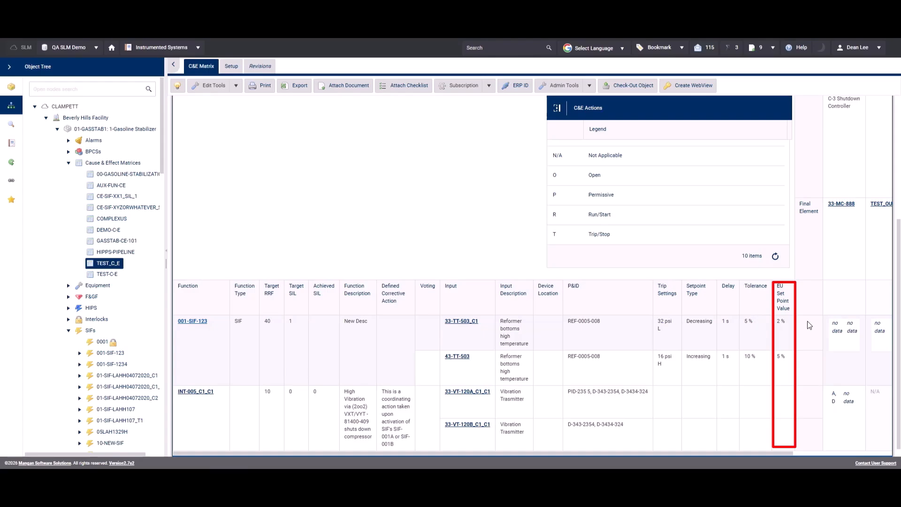
click(455, 324)
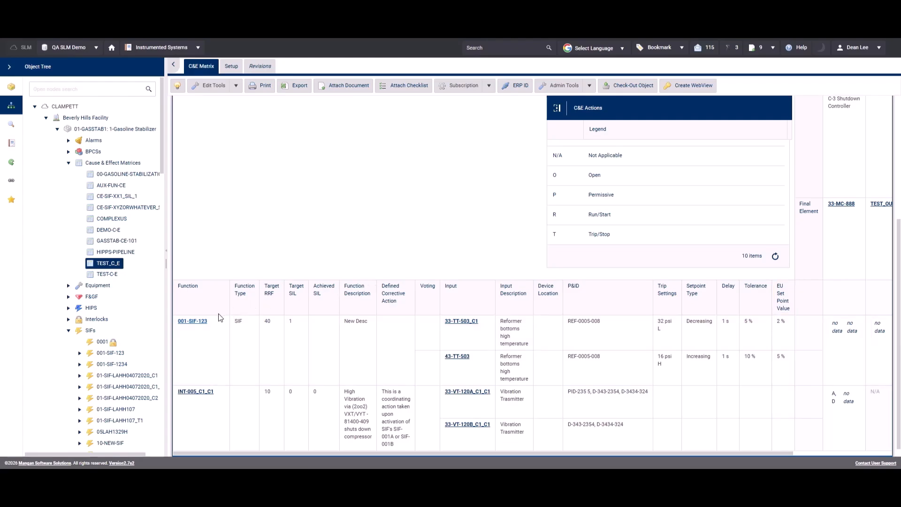
Step: Open function 001-SIF-123 from the matrix grid and review its performance data
click(192, 321)
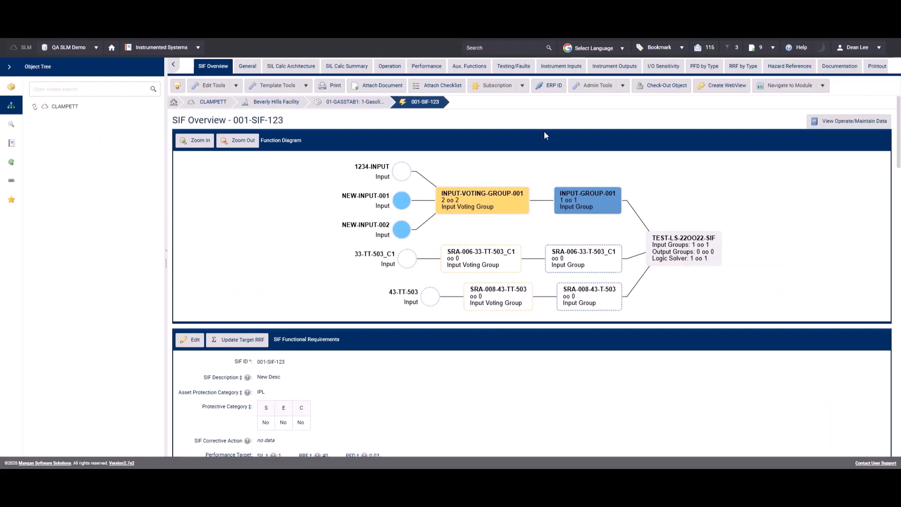
click(432, 68)
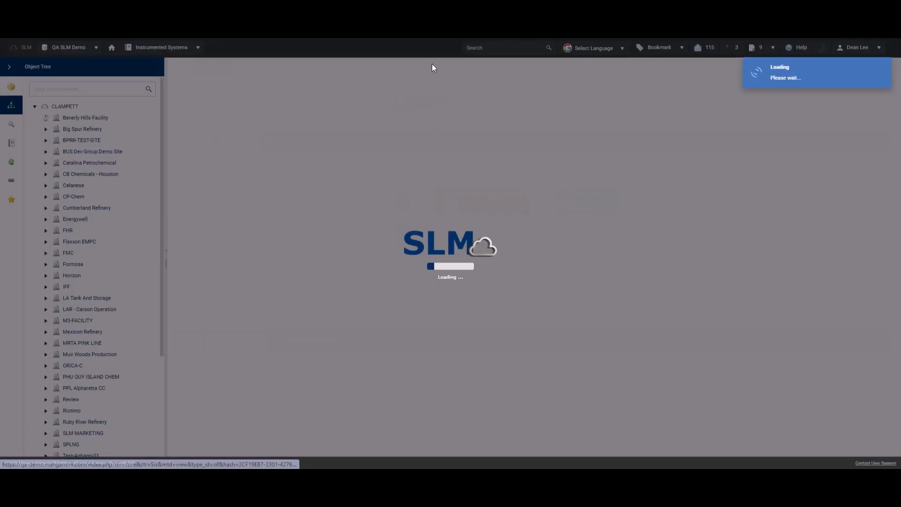
drag(897, 192, 897, 292)
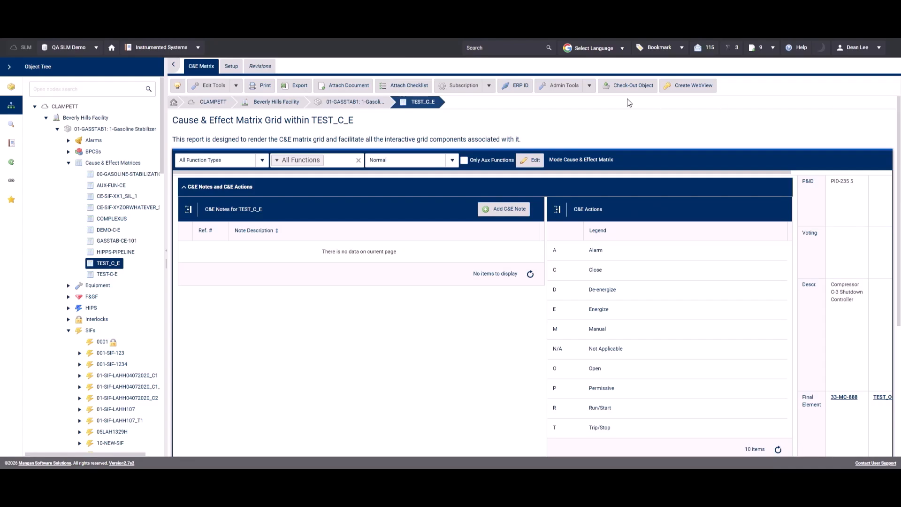
Step: Export the TEST_C_E cause and effect matrix
click(298, 86)
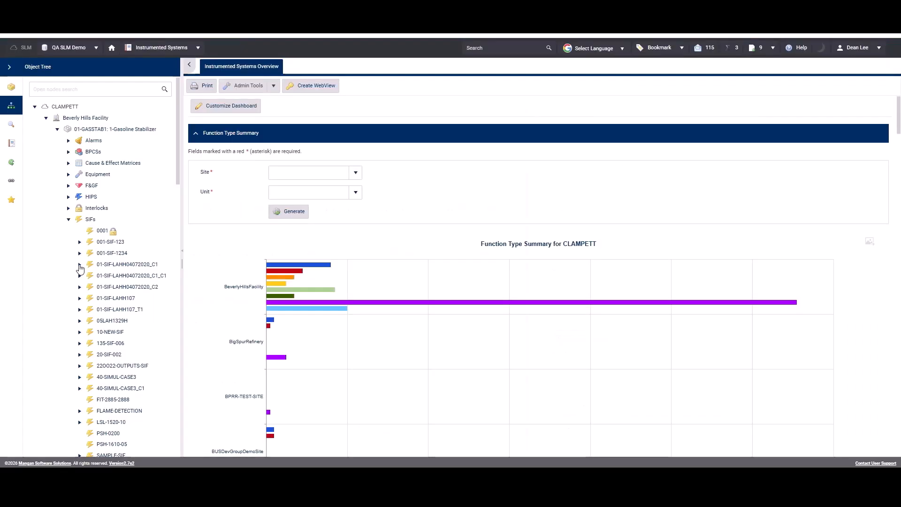
Step: Expand SIF 01-SIF-LAHH04072020_C1 in the object tree to show its auxiliary function outputs and its output groups
click(79, 265)
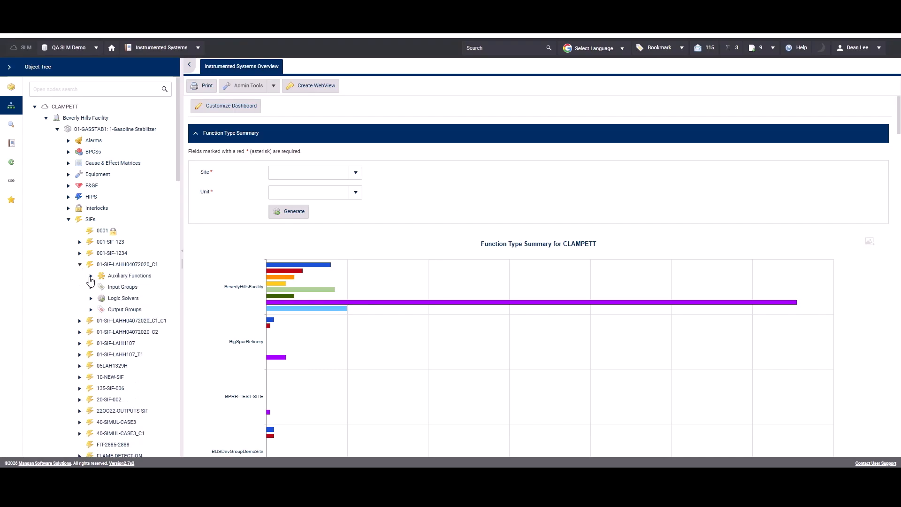
click(90, 276)
click(102, 288)
click(113, 299)
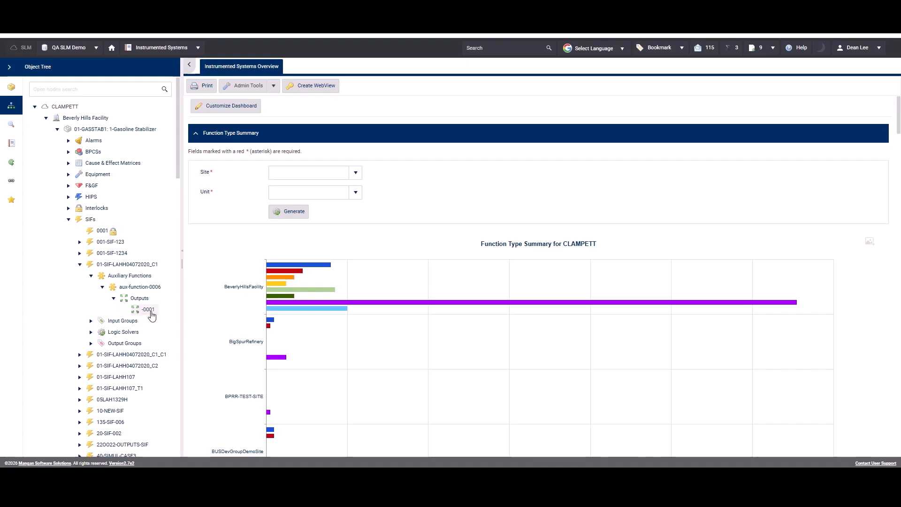
click(90, 344)
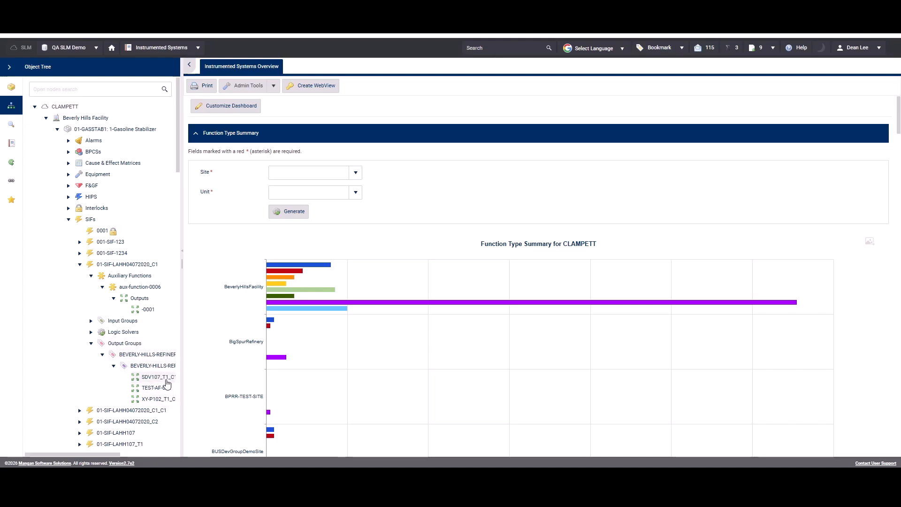
Step: Open SIF 01-SIF-LAHH04072020_C1 and copy its unique identifier hash from the object details
click(105, 264)
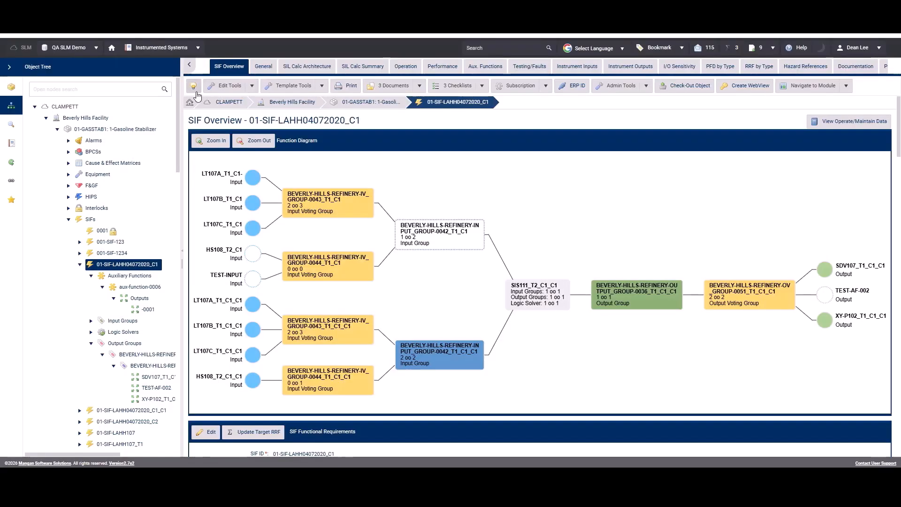
click(193, 86)
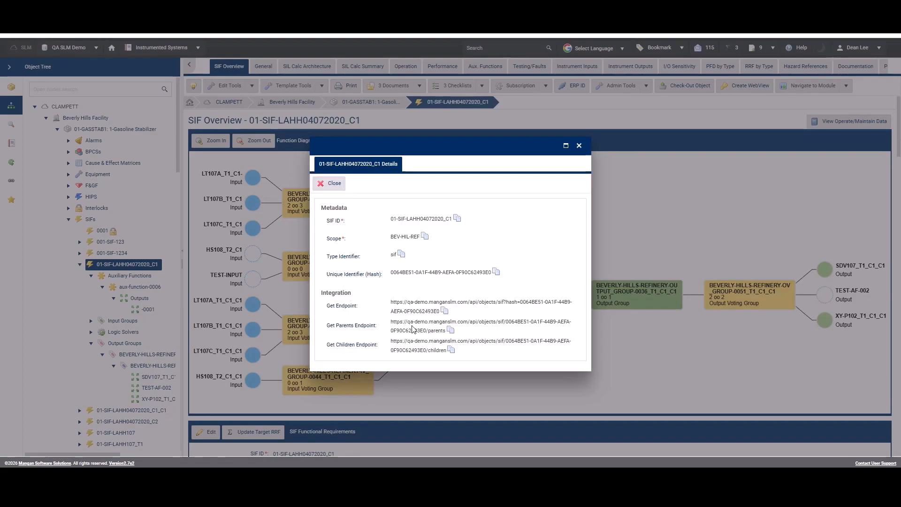
click(496, 272)
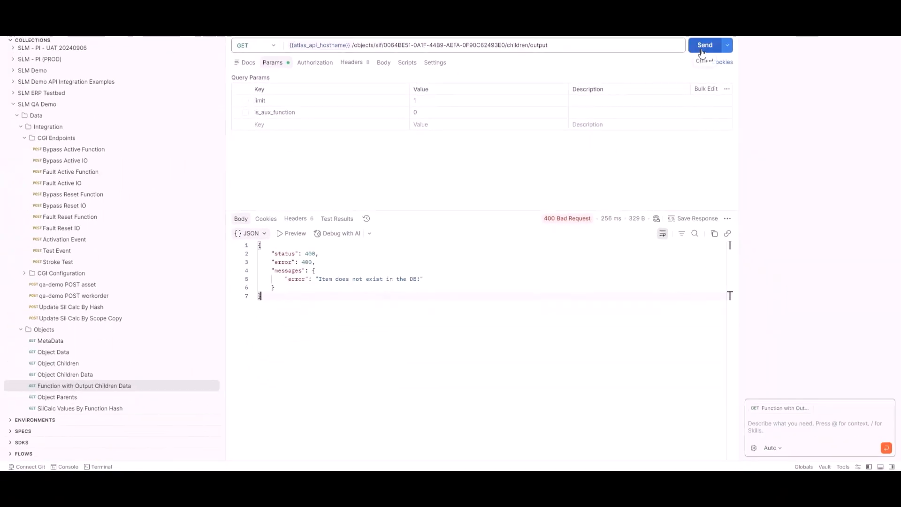
Step: In Postman, send the Function with Output Children Data request for the SIF and step through the is_aux matches in the response
click(704, 45)
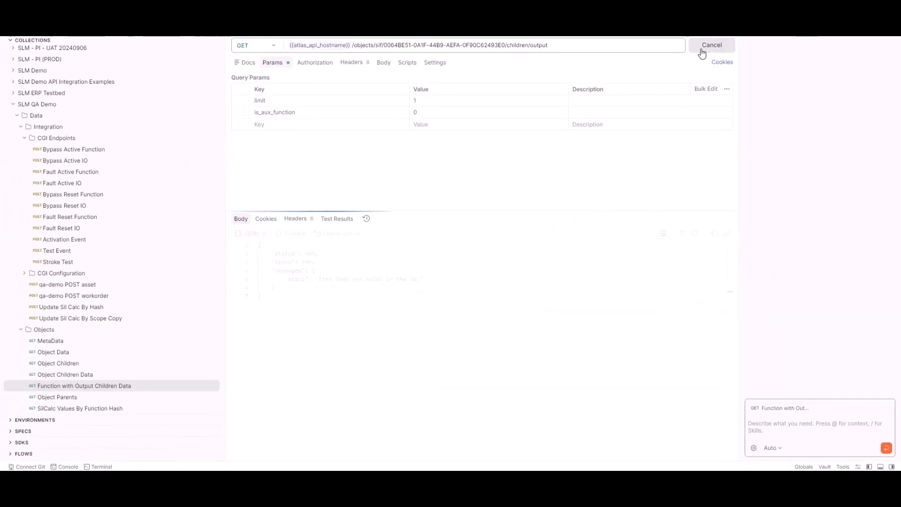
click(696, 234)
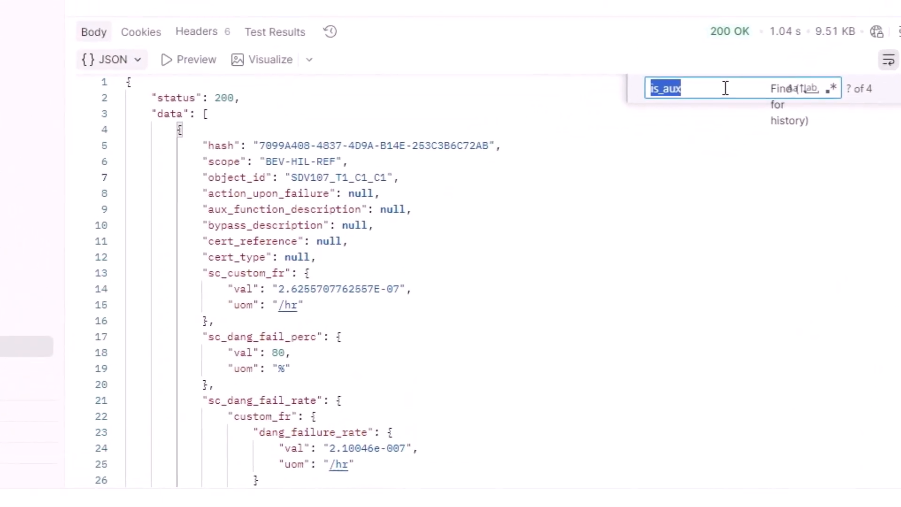
click(725, 87)
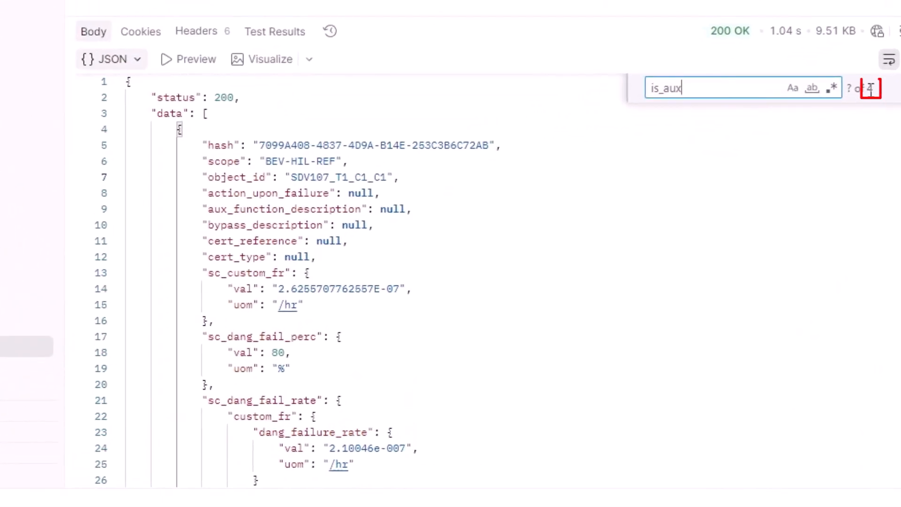
key(Return)
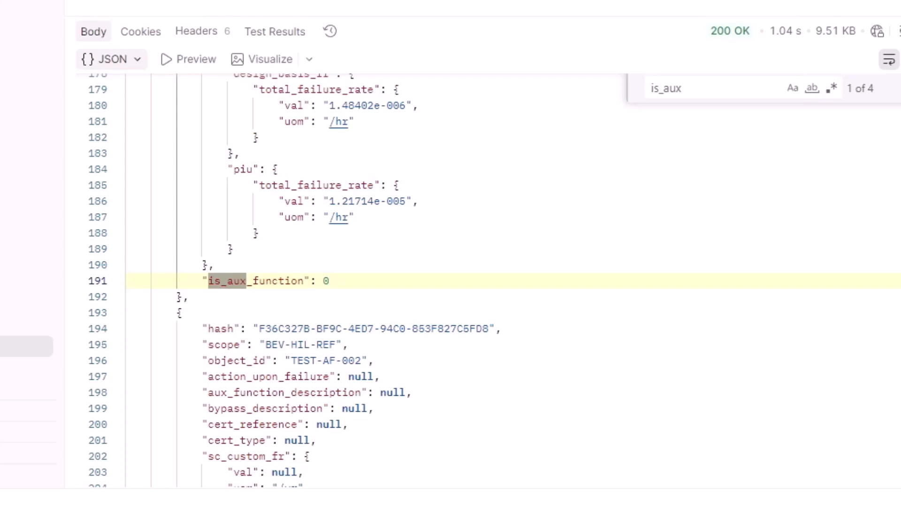
key(Return)
key(Return)
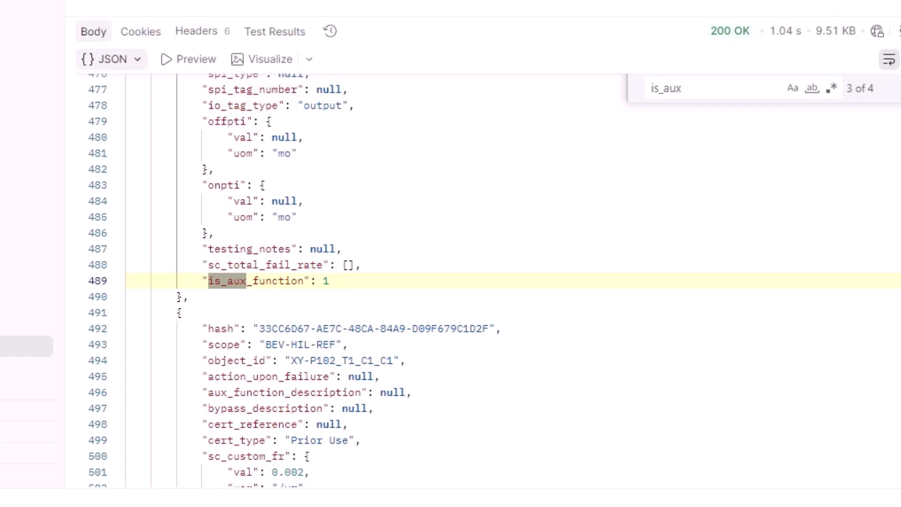
key(Return)
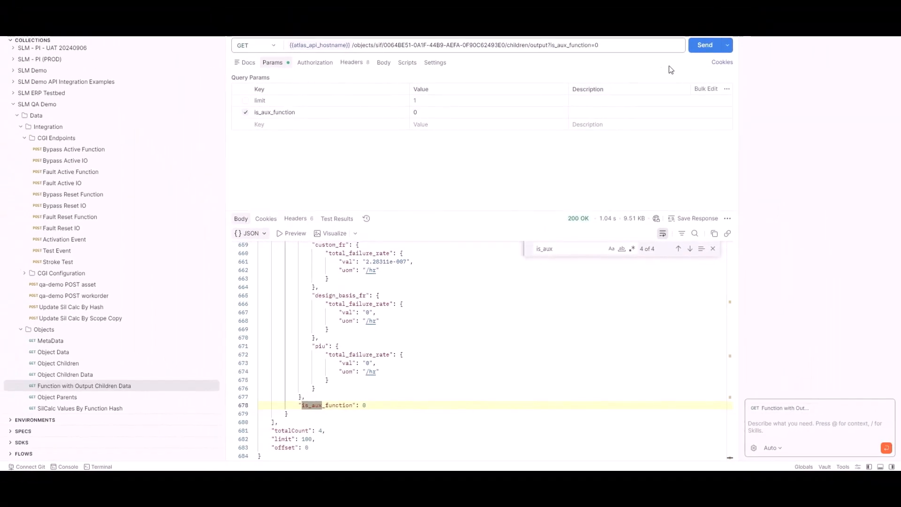
Step: Send the output children request with the is_aux_function parameter enabled at 0
click(702, 46)
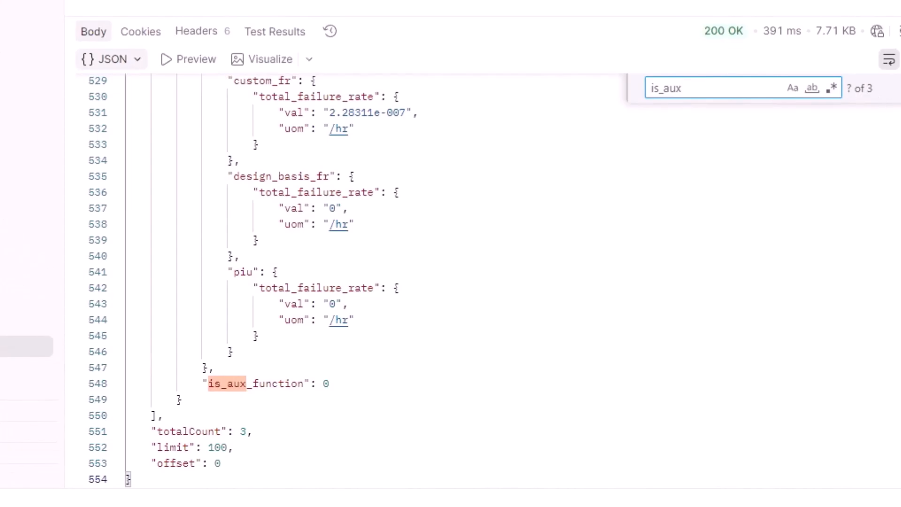
Step: Set the is_aux_function parameter to 1, resend the request and check the is_aux match in the response
click(422, 110)
key(BackSpace)
text(1)
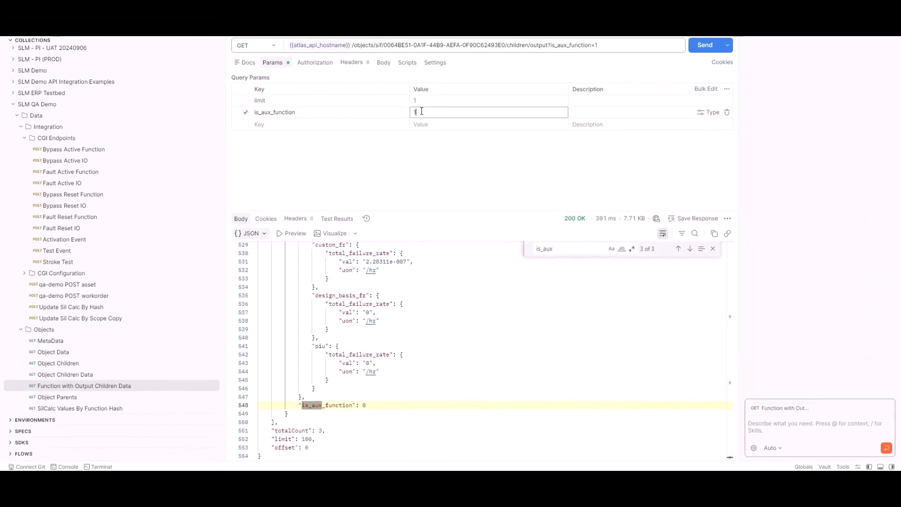
click(462, 149)
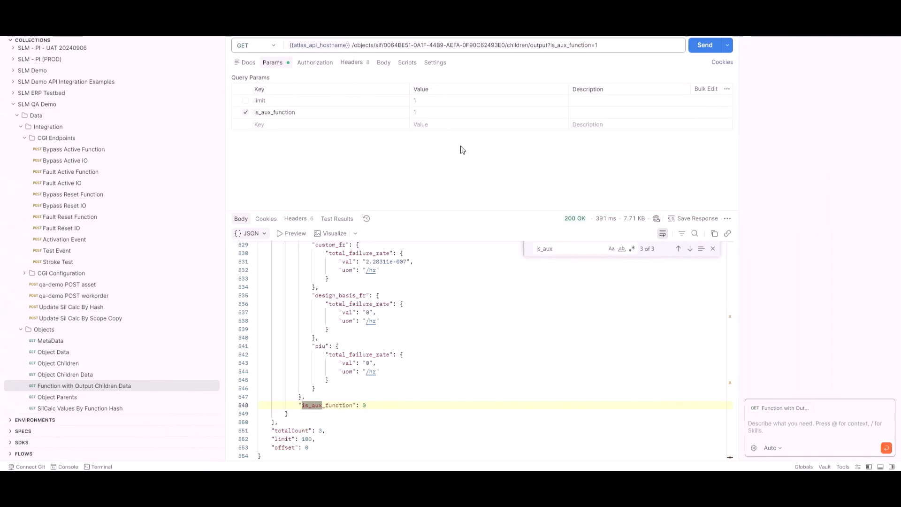
click(700, 47)
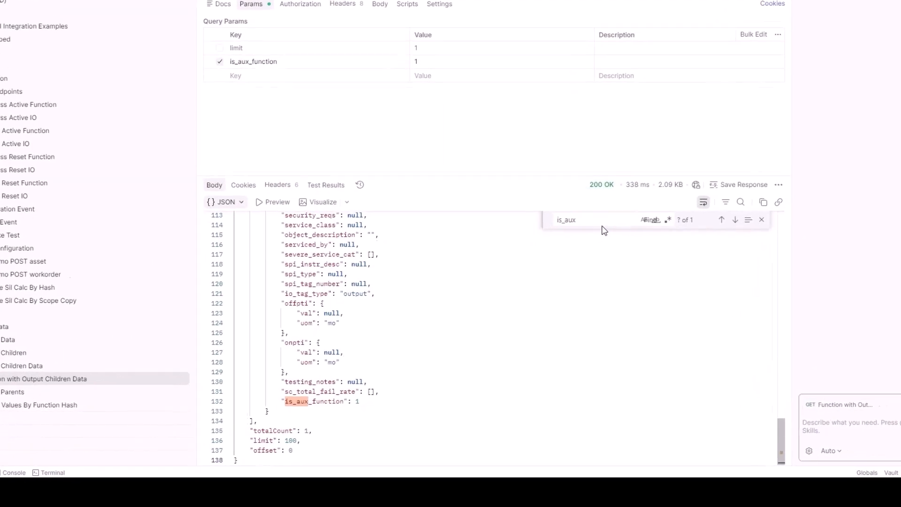
click(577, 248)
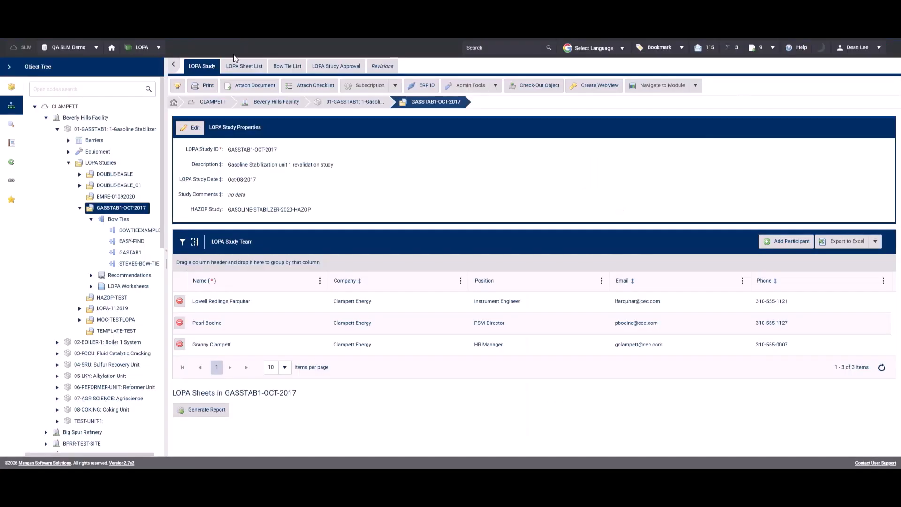
Step: Open the BOWTIEEXAMPLE bow tie and start adding an additional bow tie barrier that links the existing BARRIER-1
click(131, 231)
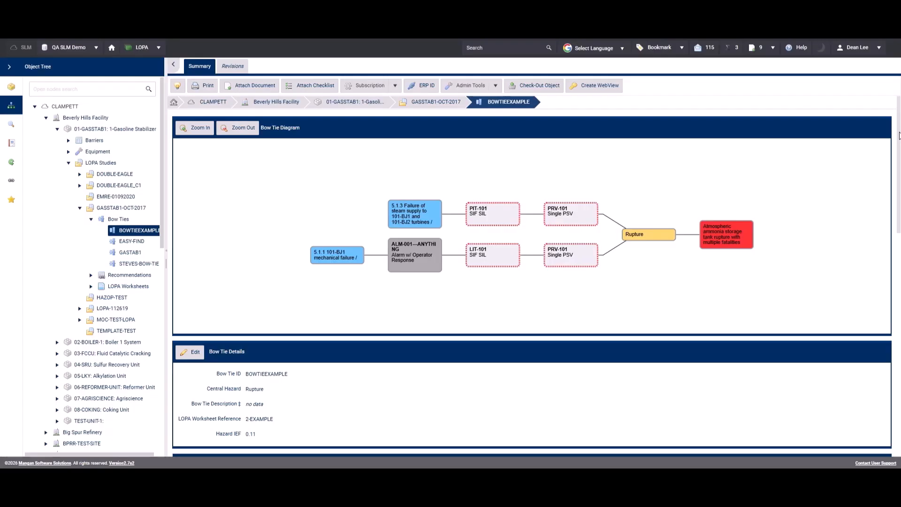
scroll(532, 272, down, 12)
scroll(536, 277, down, 1)
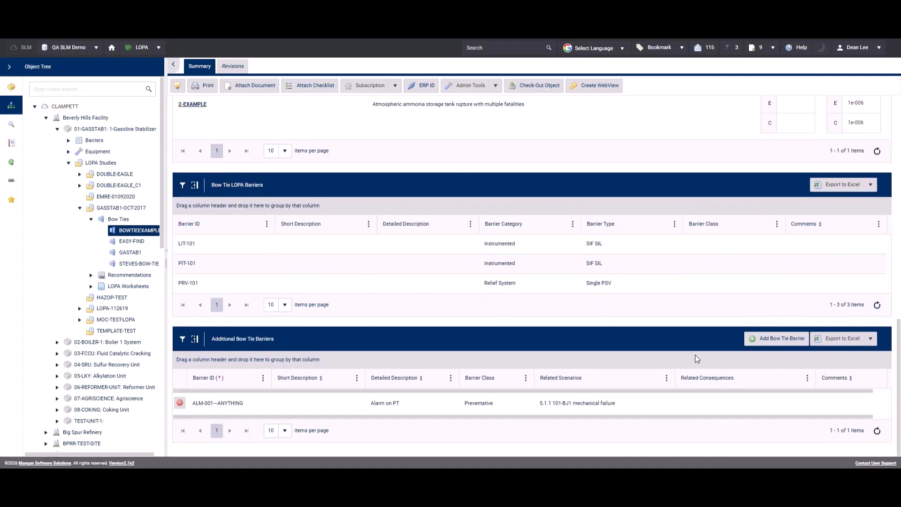
click(787, 341)
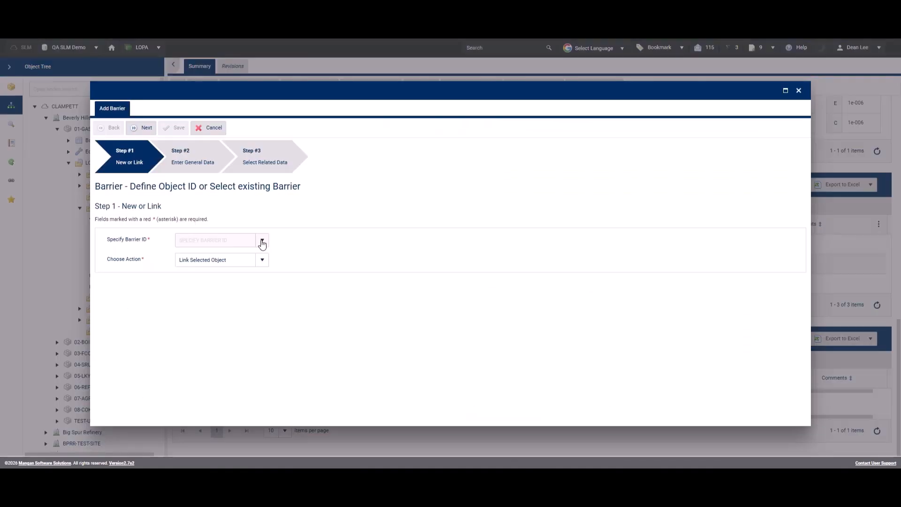
click(262, 242)
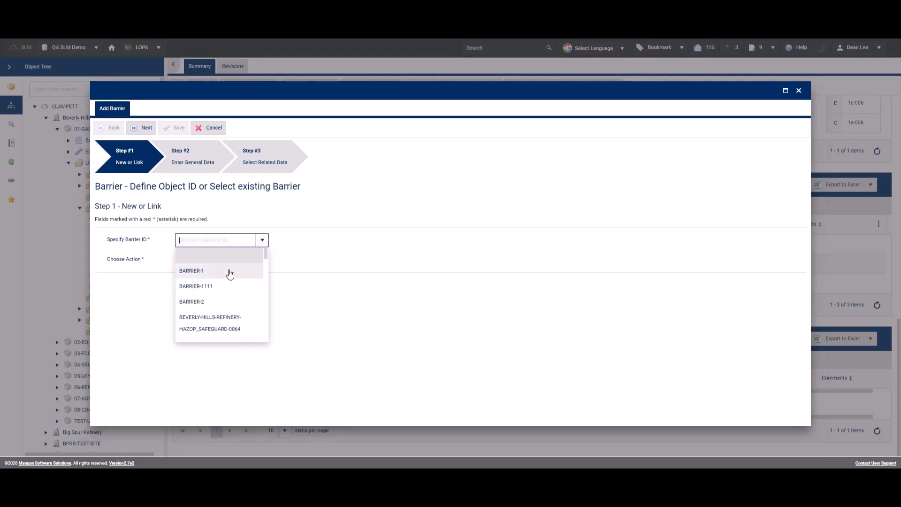
click(229, 273)
click(136, 129)
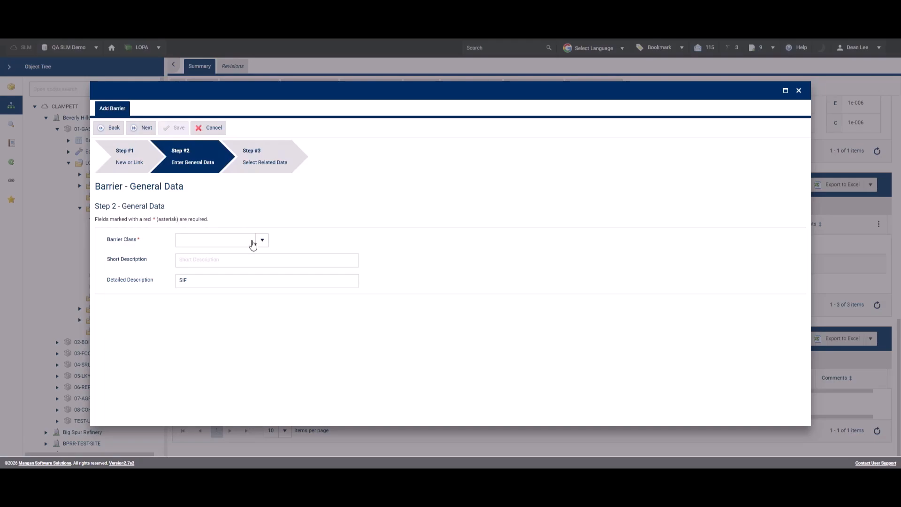
Step: Set the barrier class to Preventative, relate the barrier to 5.1.1 101-BJ1 mechanical failure, and save it
click(264, 247)
click(255, 255)
click(144, 133)
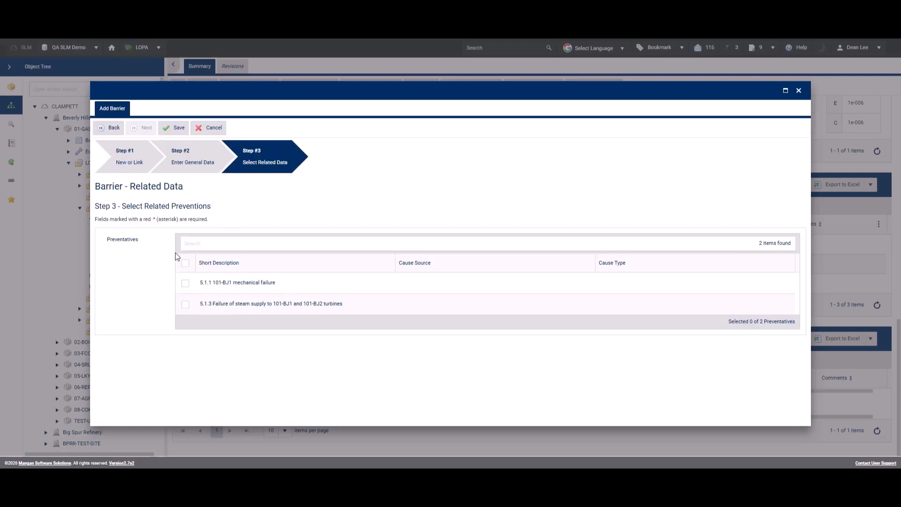
click(185, 284)
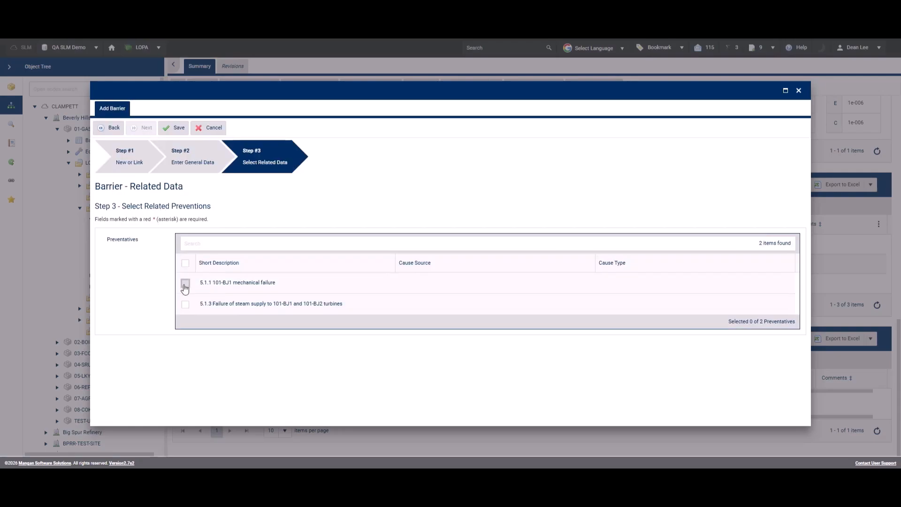
click(174, 131)
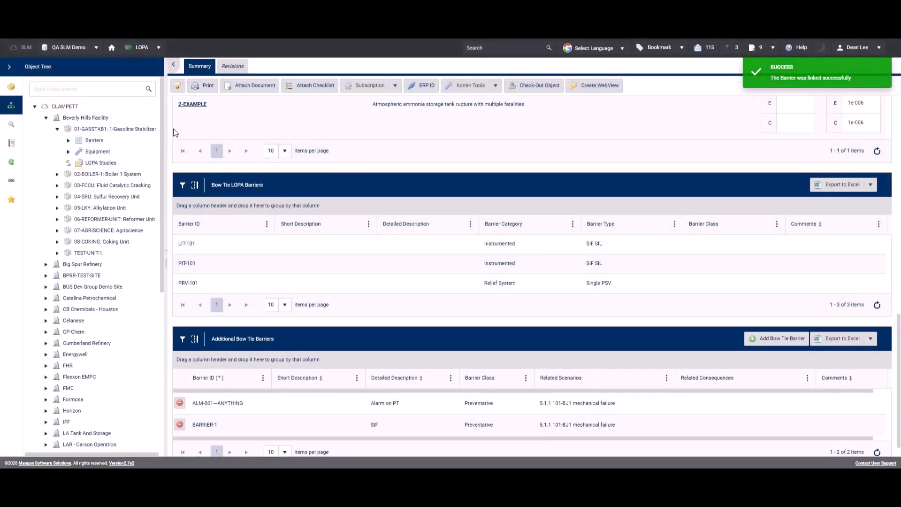
Step: Rename the linked barrier BARRIER-1 to "Sprint Test" in the Additional Bow Tie Barriers grid and save the changes
click(221, 426)
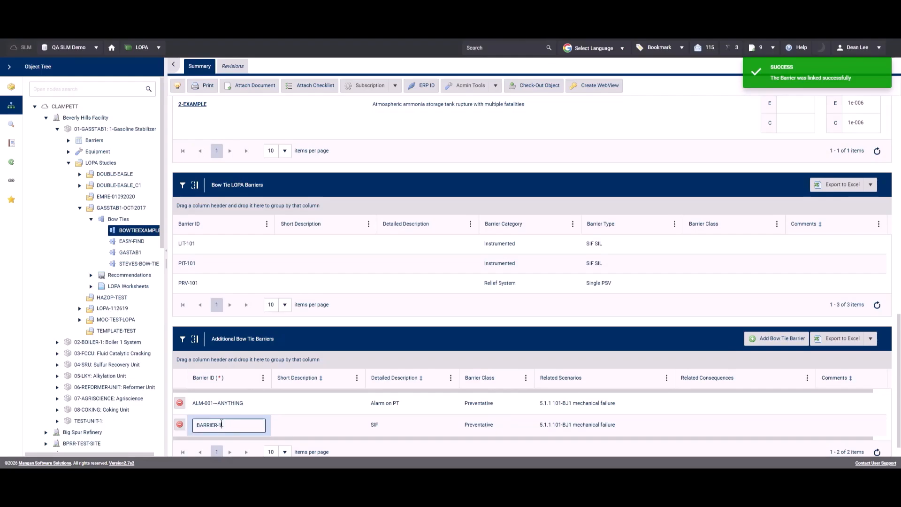
drag(224, 425, 191, 428)
text(Sprint Test)
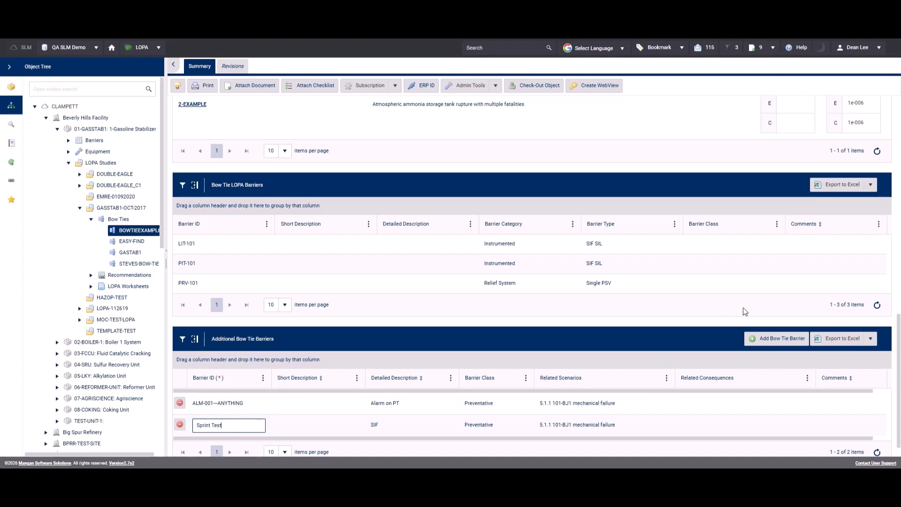
click(635, 347)
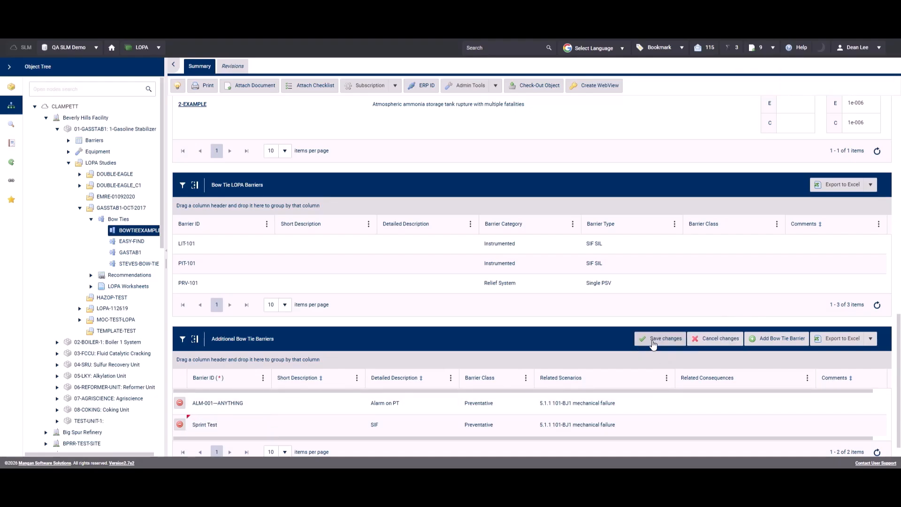
click(654, 341)
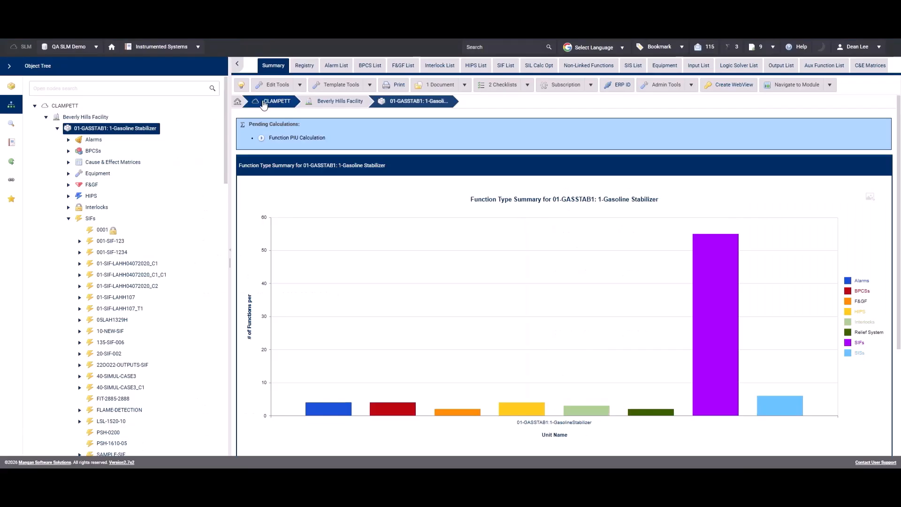
Step: Open the SIL Calc Architecture of SIF 01-SIF-LAHH04072020_C1 and widen the object tree pane to resize the architecture grids
click(128, 264)
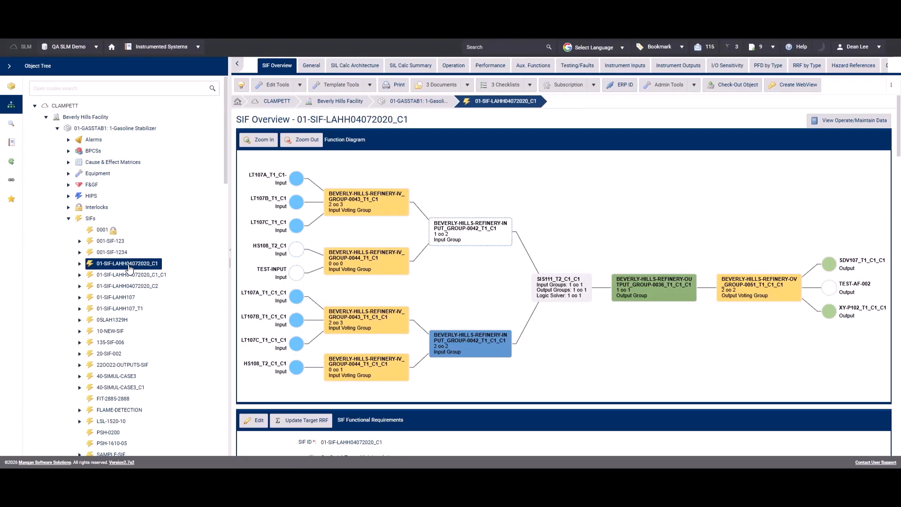
click(358, 65)
drag(897, 129, 897, 221)
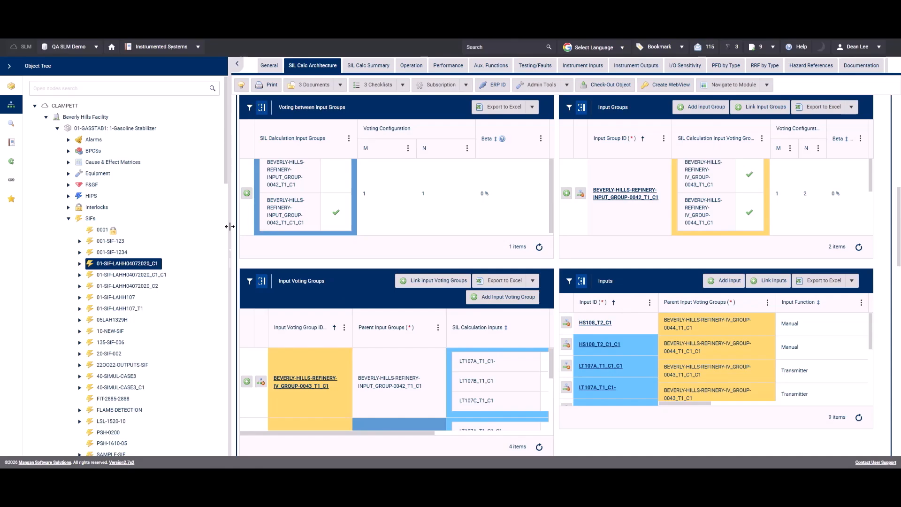
drag(230, 226, 392, 238)
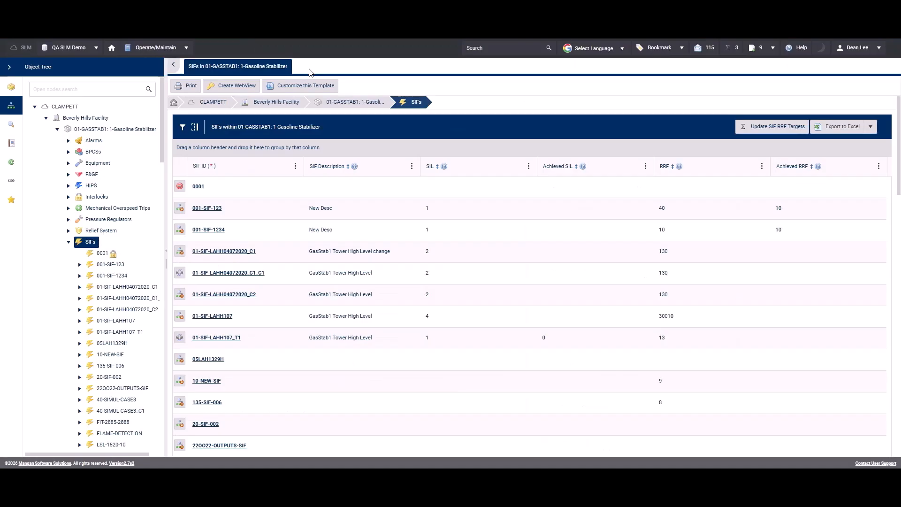
Step: Start a demand event for SIF 01-SIF-LAHH04072020_C1 in Operate/Maintain, with the demand date Apr-01-2026
click(113, 286)
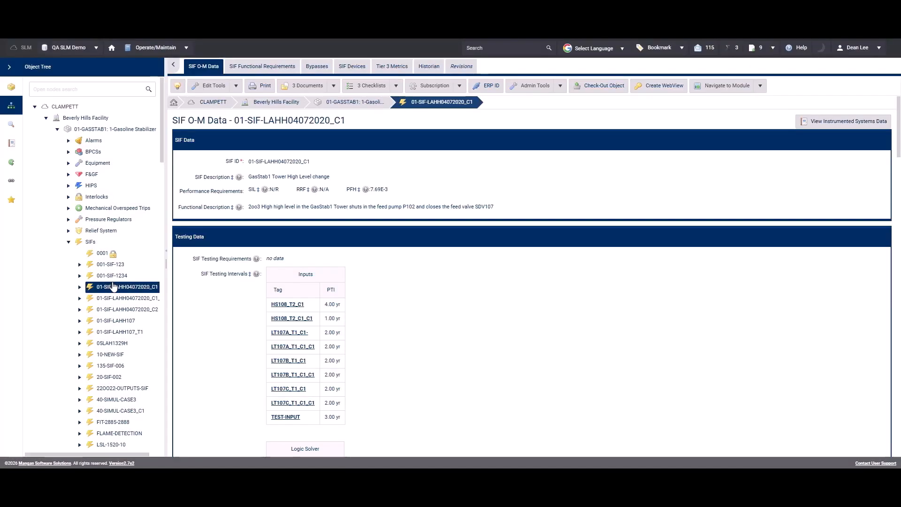
click(237, 86)
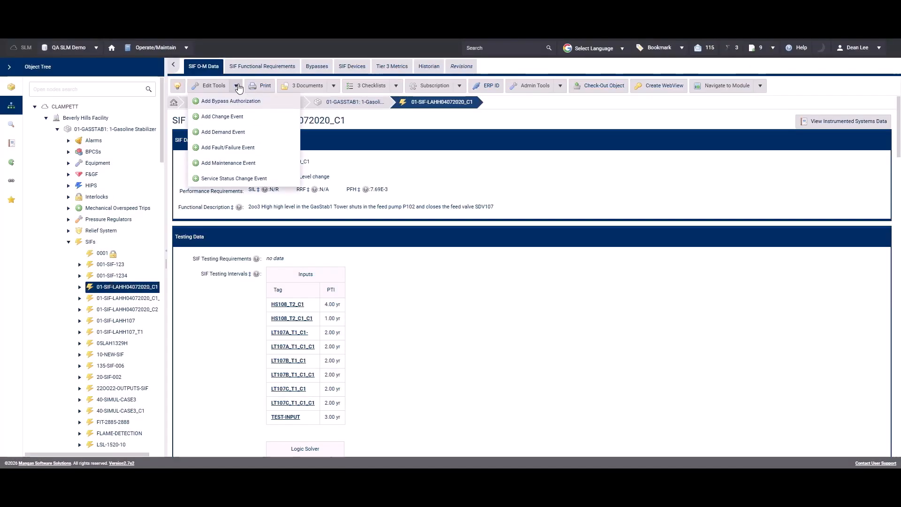
click(226, 133)
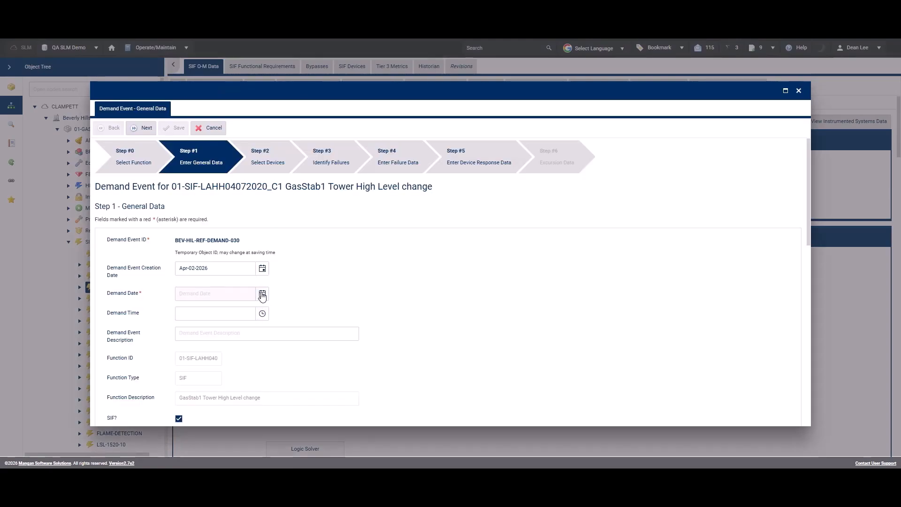
click(262, 293)
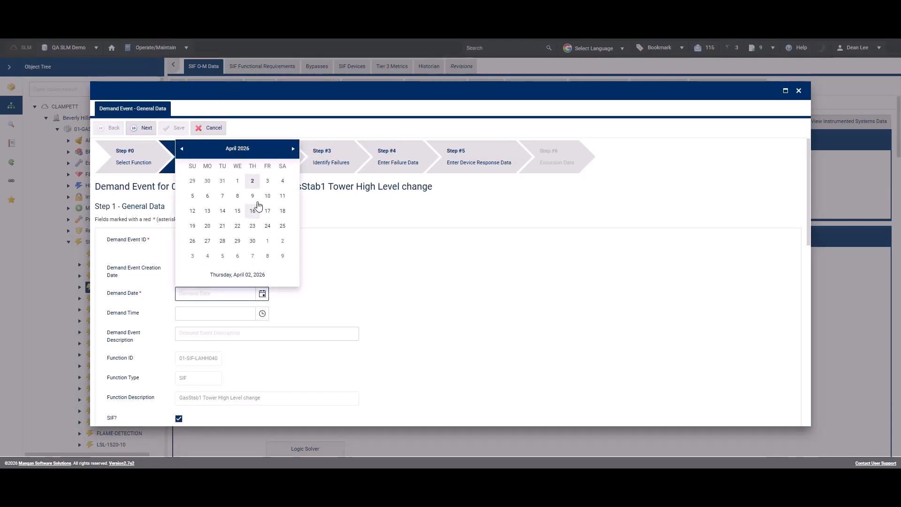
click(237, 181)
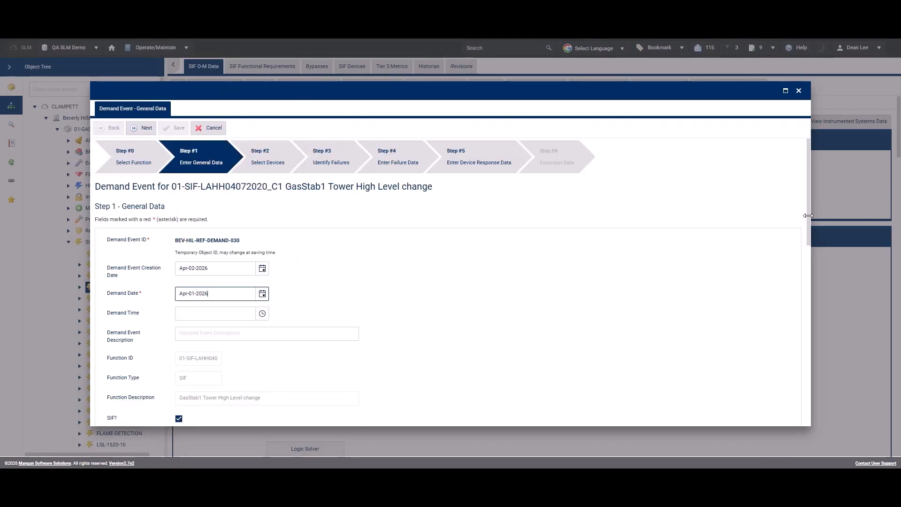
Step: Set both the demand result and the related demand event results to Pass with failsafe failure(s), and continue to device selection
drag(807, 219, 804, 313)
click(261, 225)
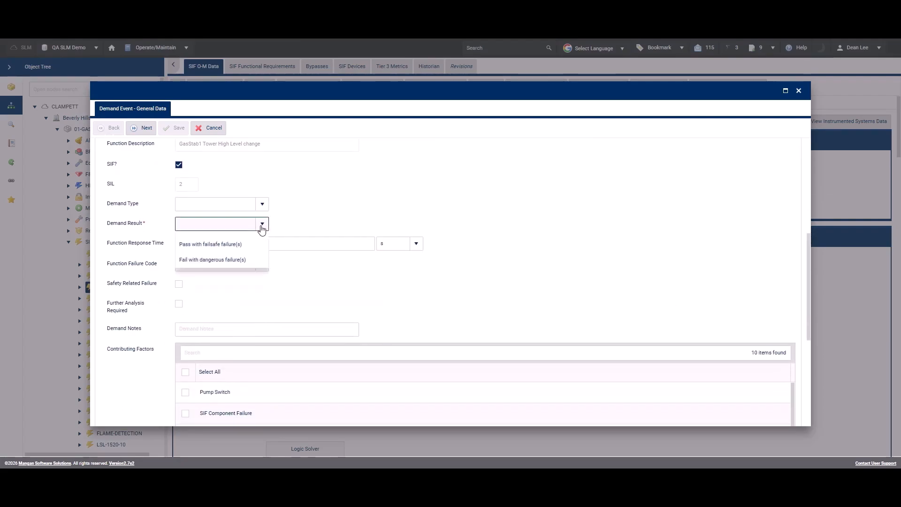
click(227, 276)
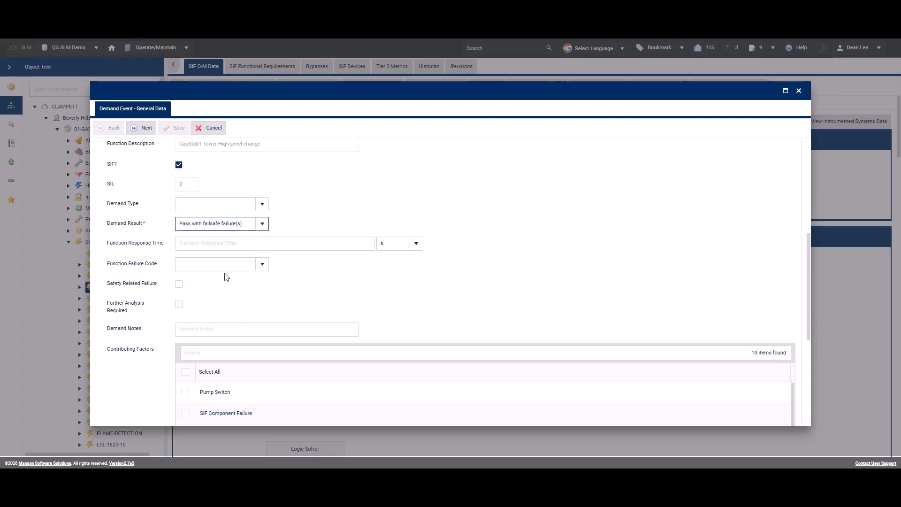
drag(807, 268, 806, 360)
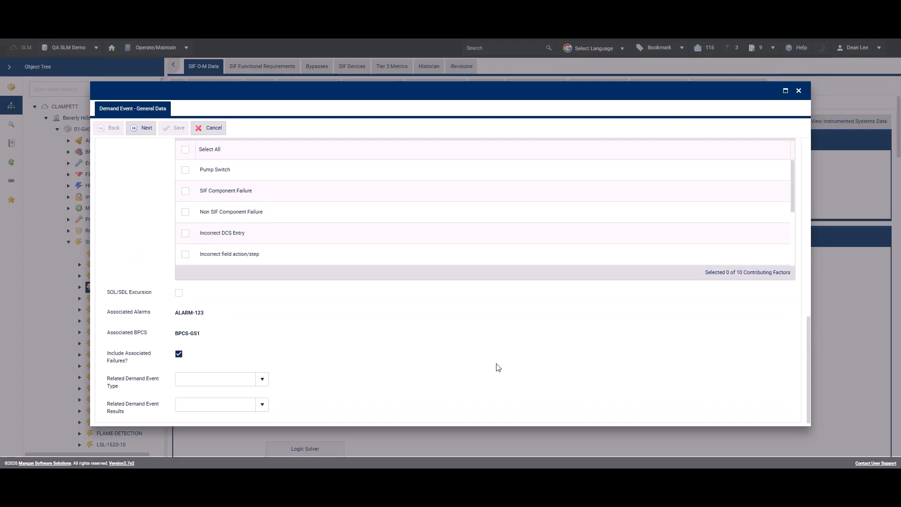
click(262, 404)
click(237, 373)
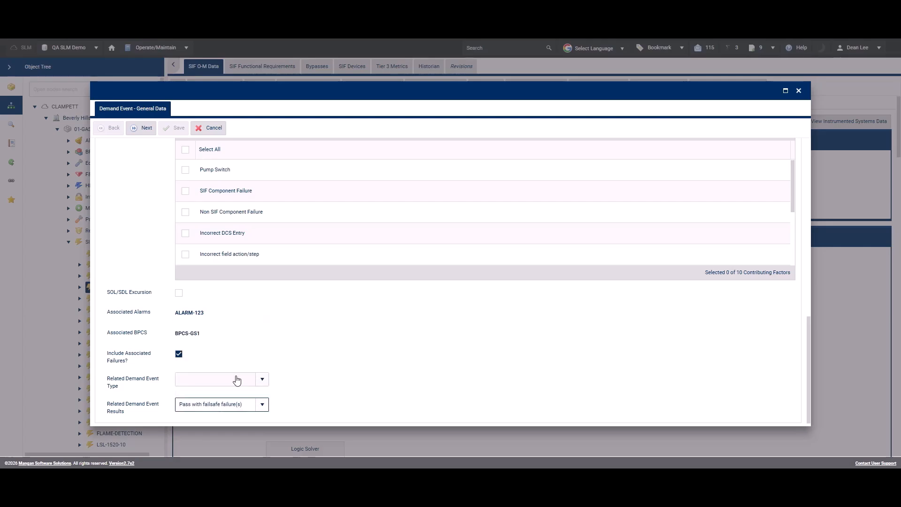
drag(806, 359, 791, 137)
click(142, 131)
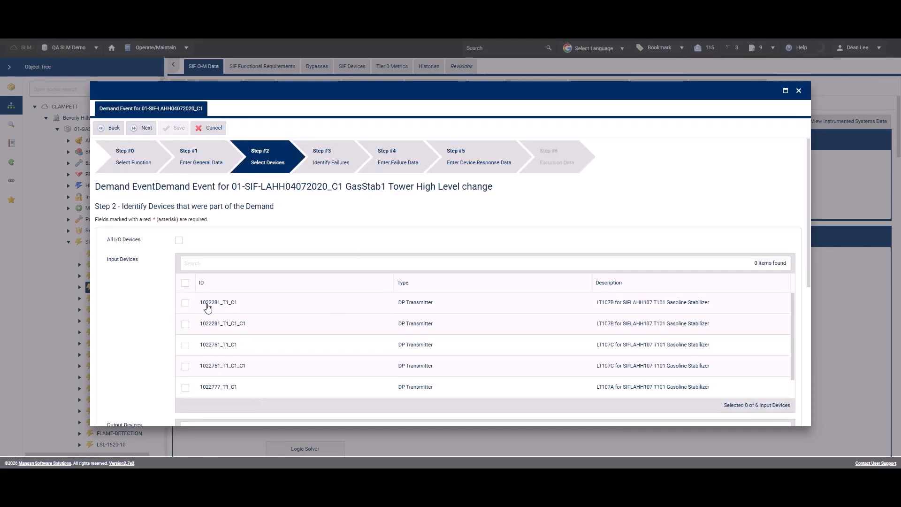
Step: Select input device 1022281_T1_C1 as part of the demand and mark it as a device with faults or failures
click(185, 303)
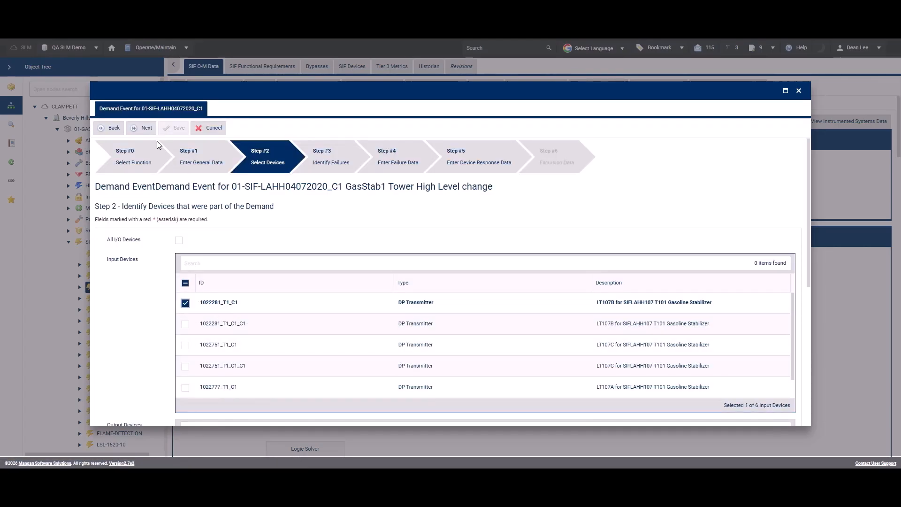
click(145, 130)
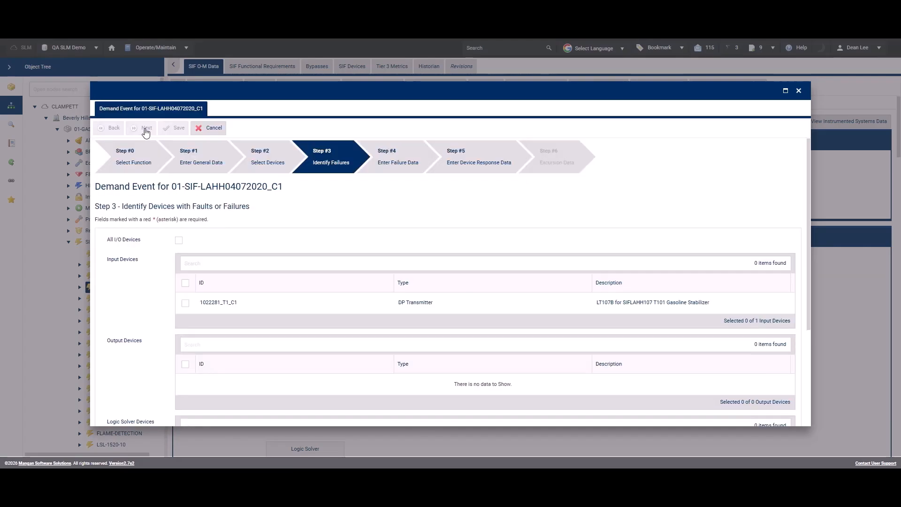
click(186, 303)
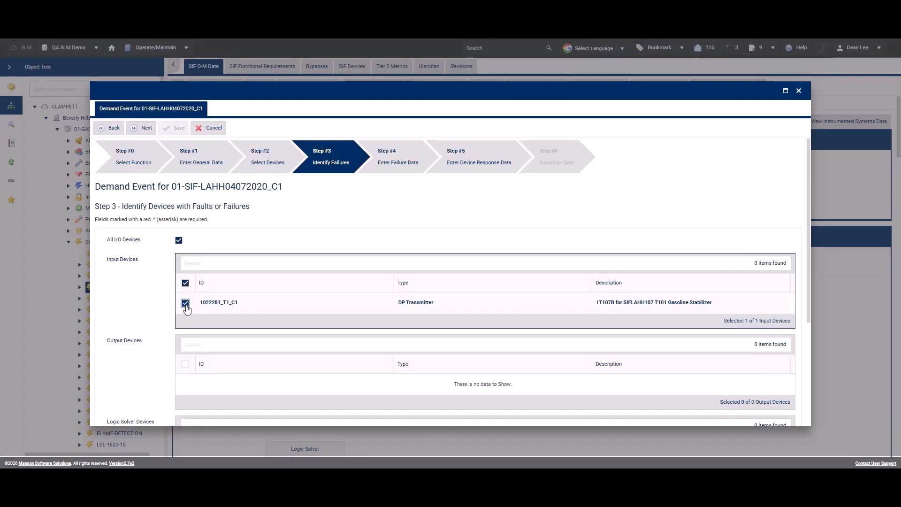
click(145, 131)
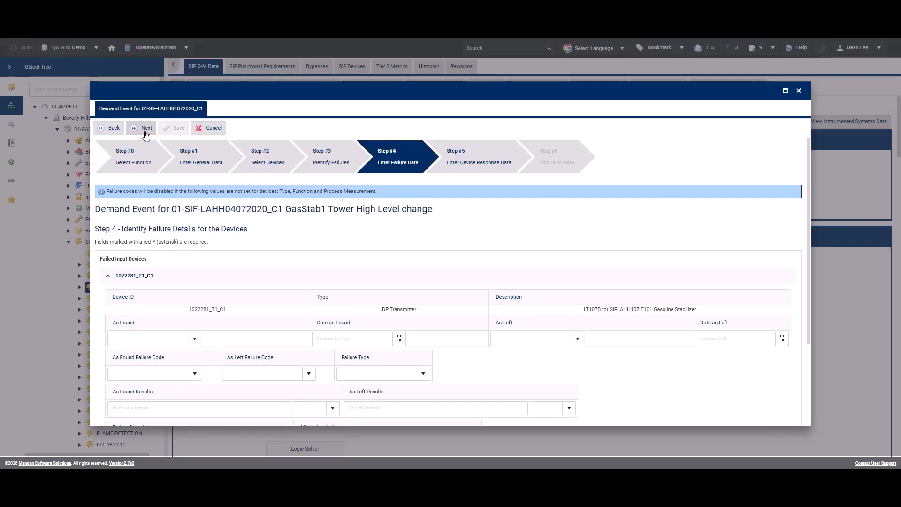
Step: Set the failed device's As Found and As Left conditions to Not Available, and save the demand event
click(194, 339)
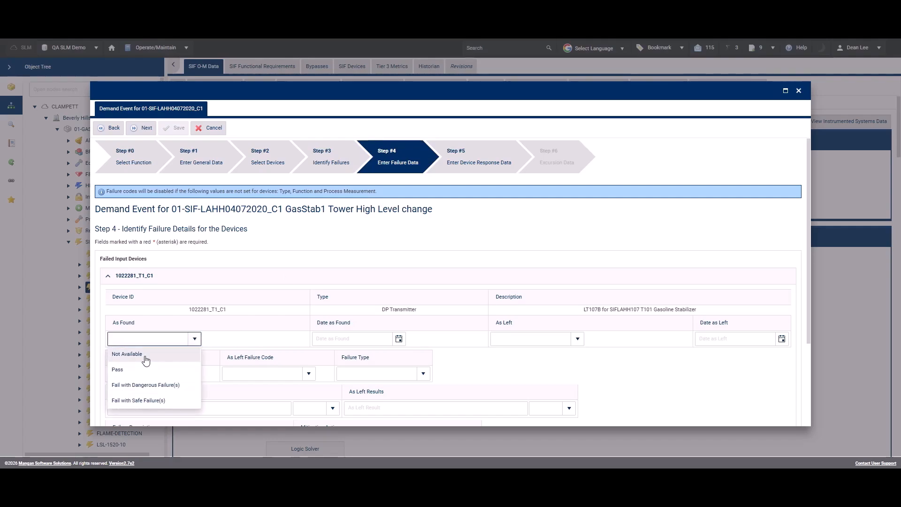
click(146, 359)
click(577, 338)
click(540, 359)
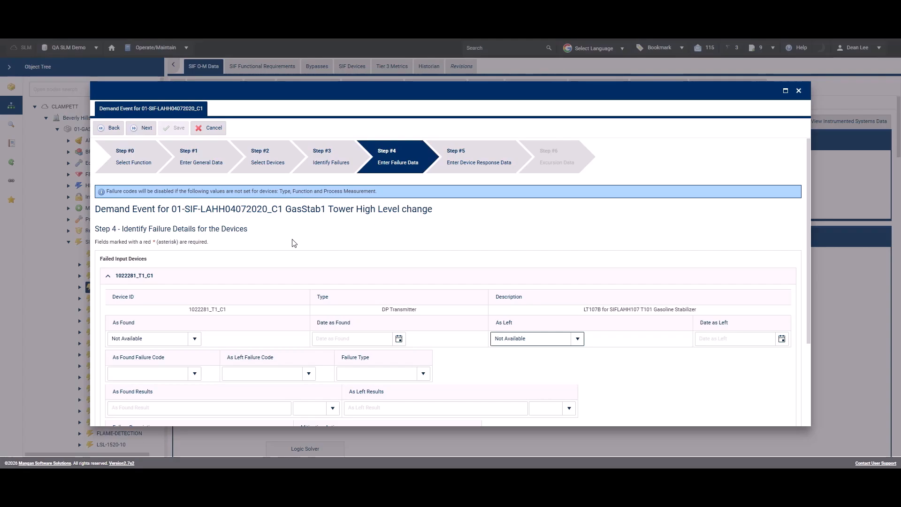
click(145, 128)
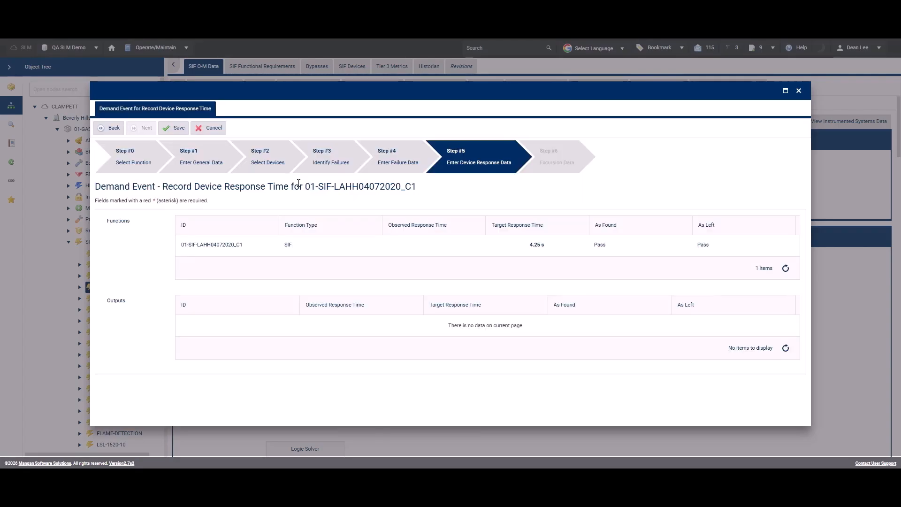
click(180, 126)
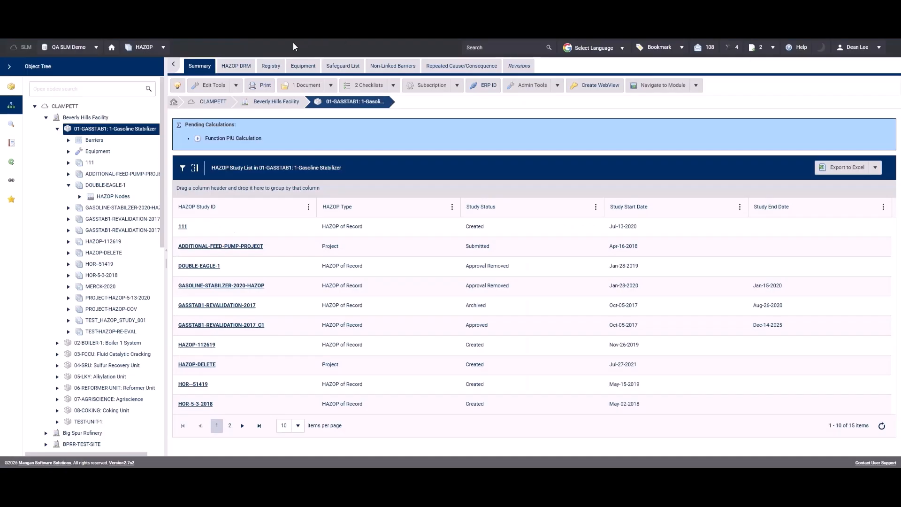
Step: Open the review of the DOUBLE-EAGLE-1 HAZOP study to view its related scenarios
click(113, 185)
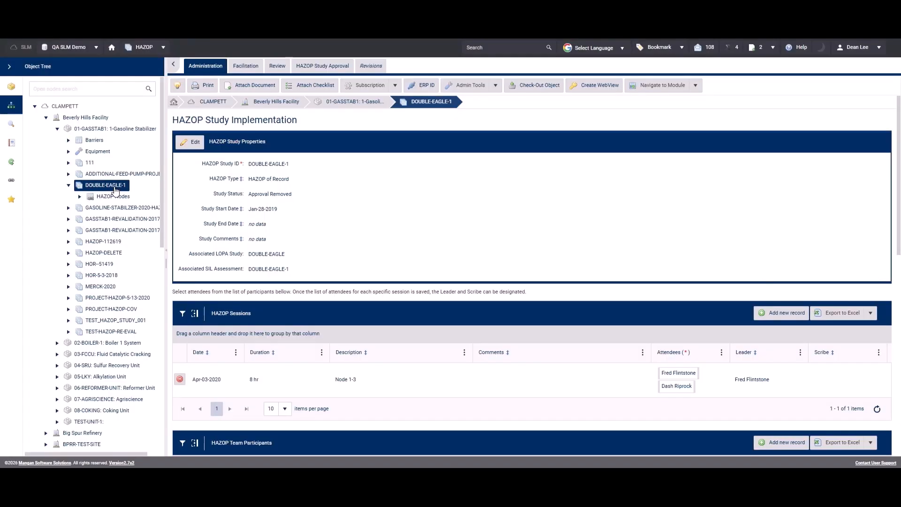
click(278, 66)
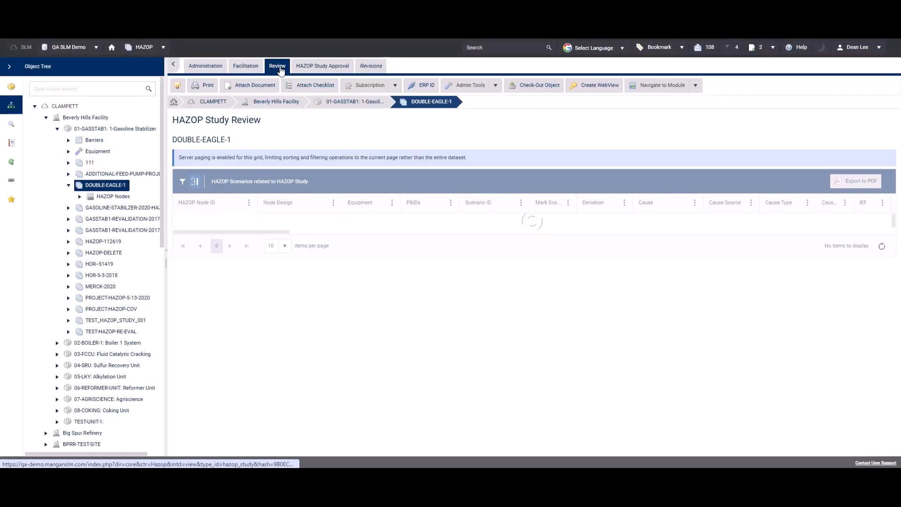
Step: Examine the barriers and enabling events of the scenarios in the DOUBLE-EAGLE-1 study's review and facilitation grids
drag(251, 219, 403, 227)
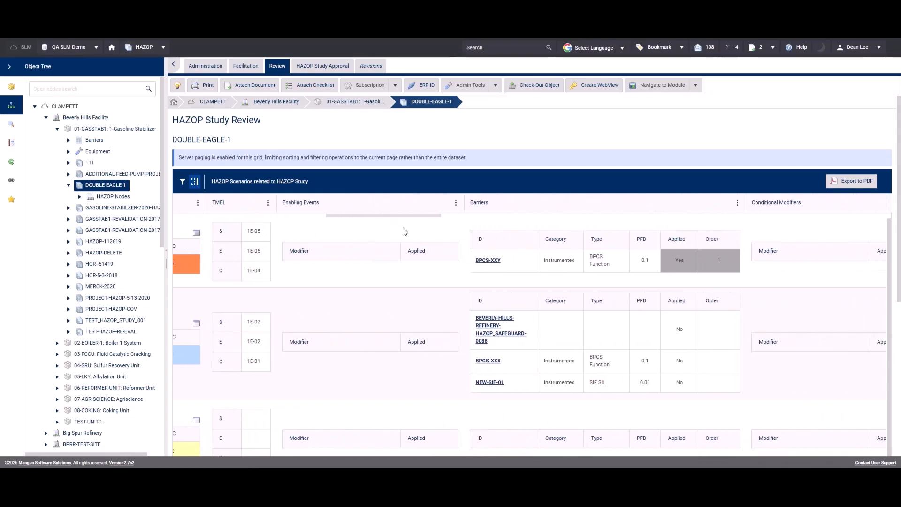
mouse_move(491, 240)
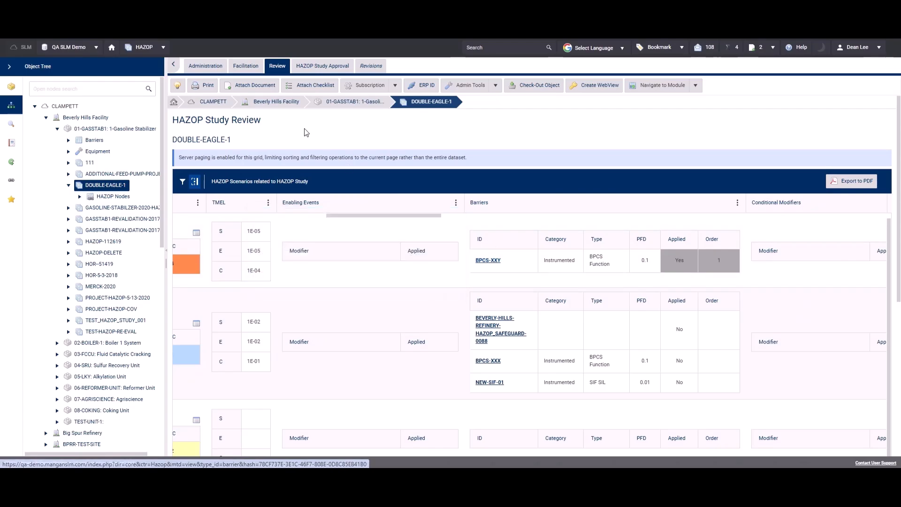
click(249, 69)
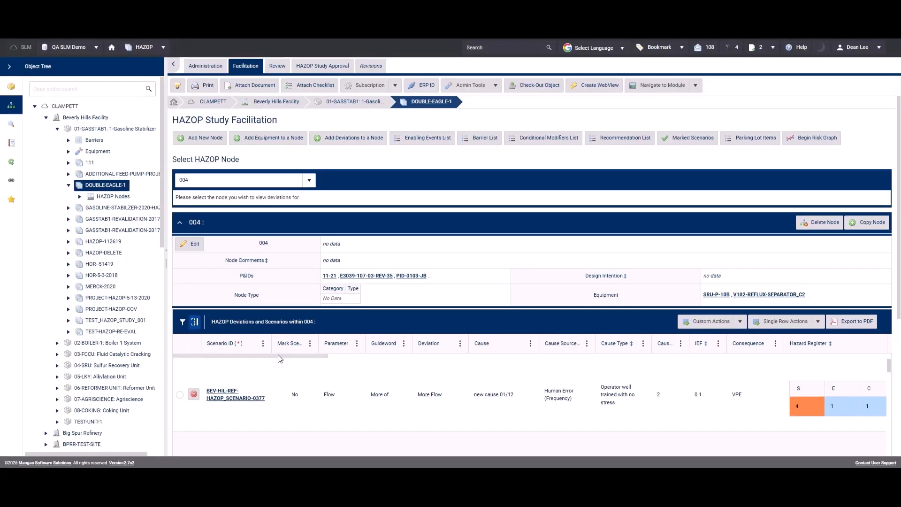
drag(280, 359, 453, 352)
mouse_move(464, 404)
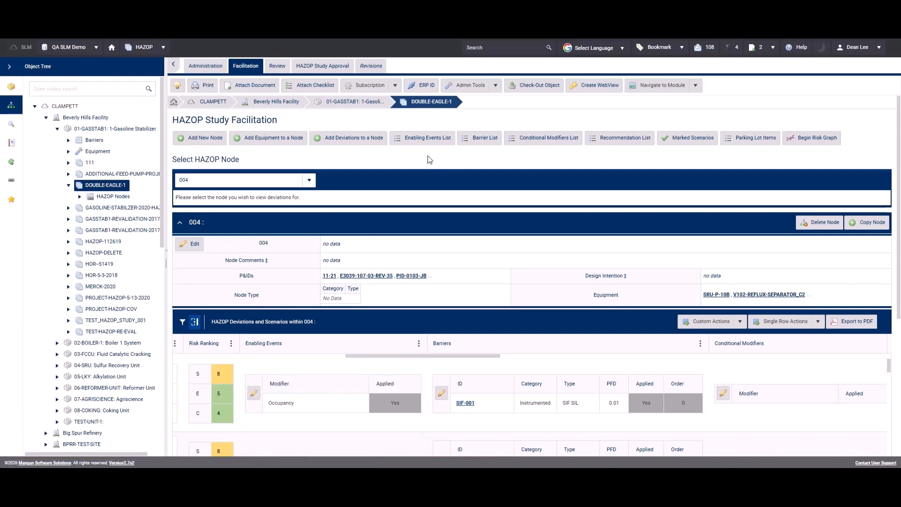
Step: View the barriers of the scenarios related to the Occupancy enabling event in the Enabling Events List, and close the list
click(416, 143)
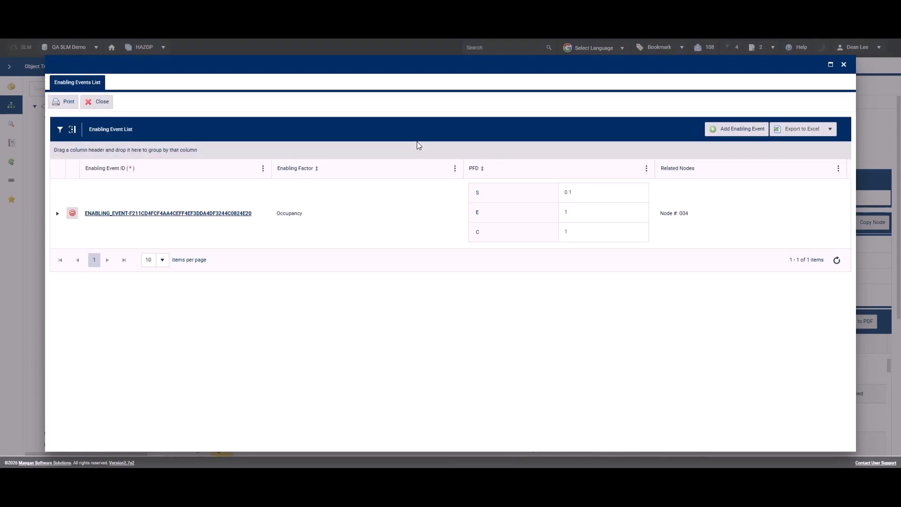
click(58, 215)
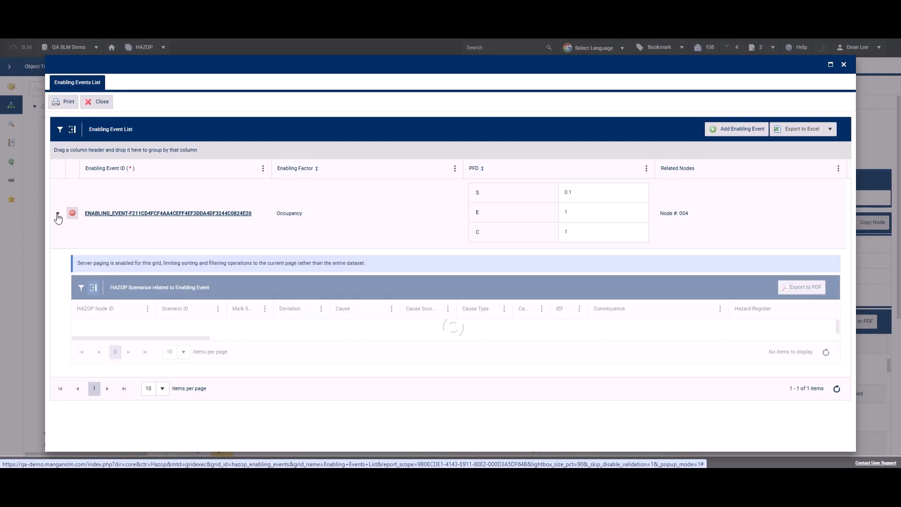
drag(159, 400, 294, 402)
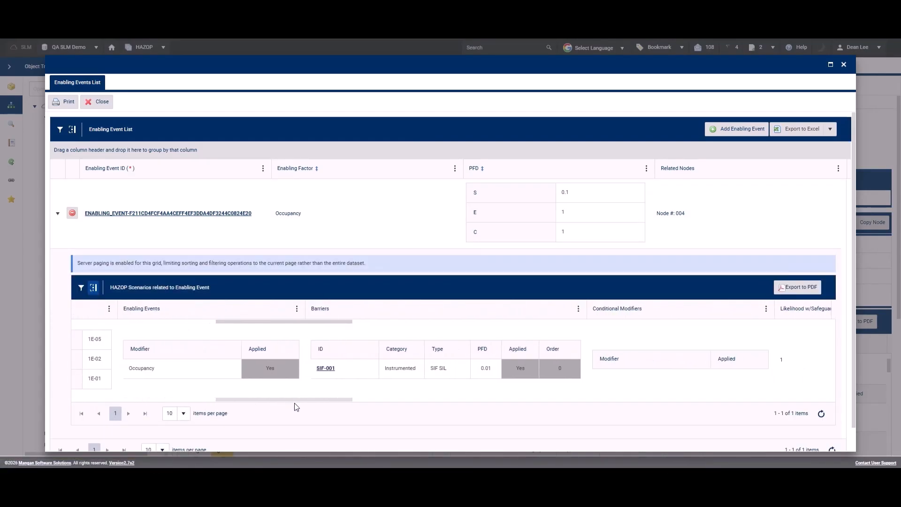
mouse_move(325, 370)
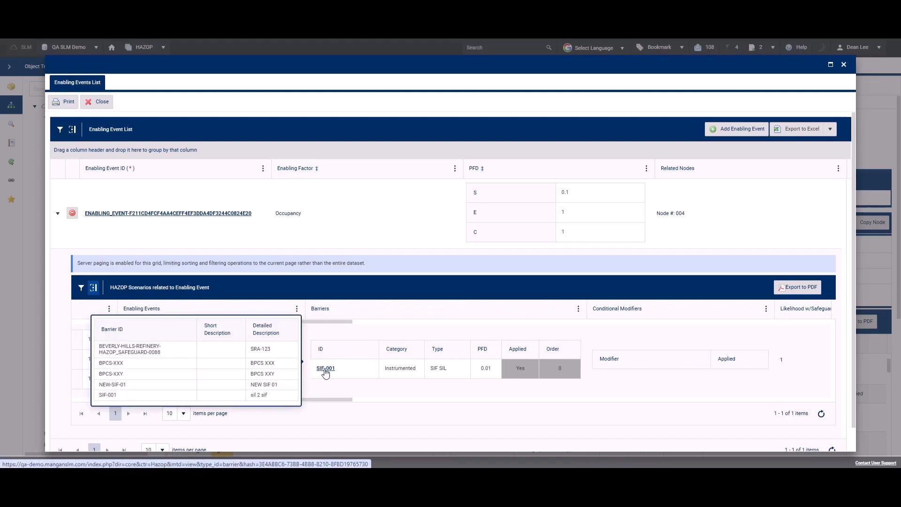
click(844, 66)
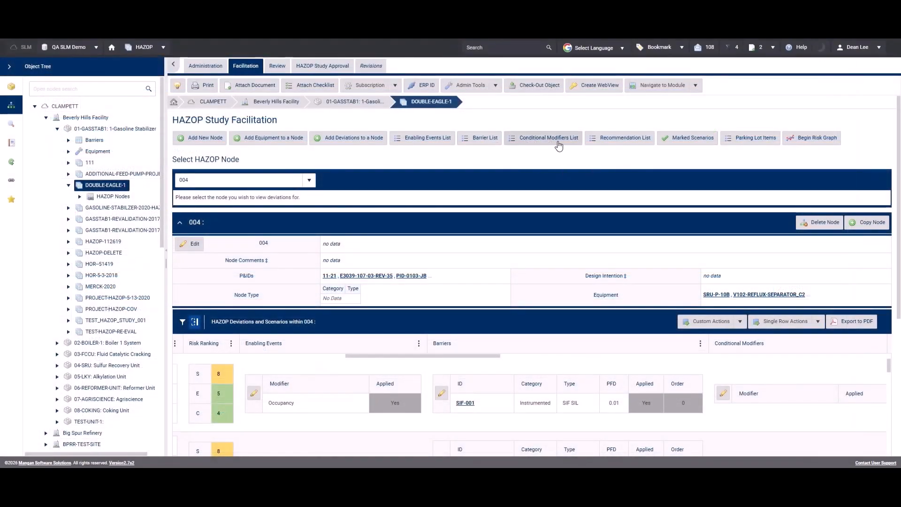
Step: View the HAZOP scenarios related to the "new recommendations" entry in the study's Recommendation List
click(601, 143)
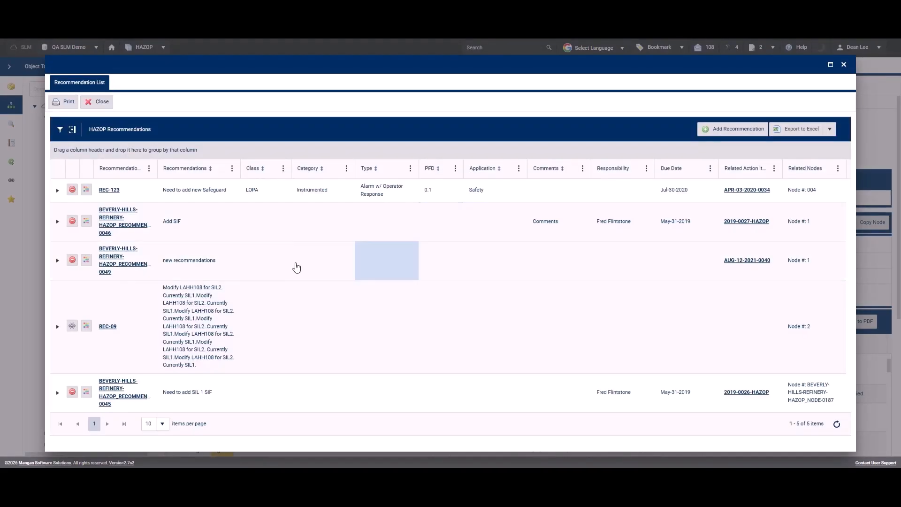
click(57, 262)
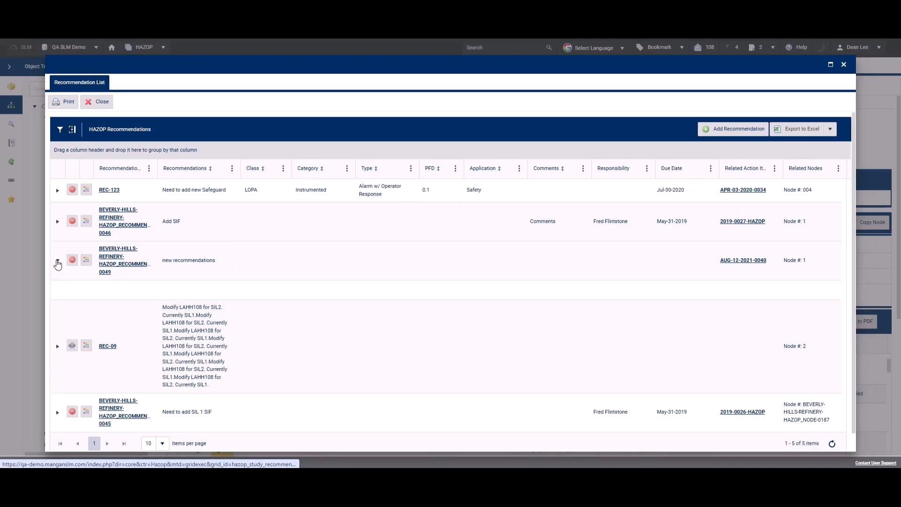
drag(158, 352, 290, 361)
mouse_move(386, 390)
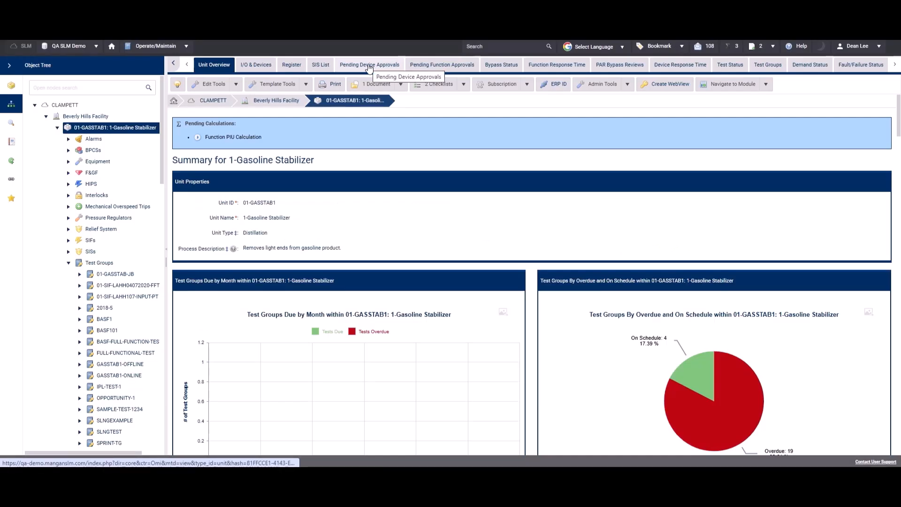
Step: Start a test event for FULL-FUNCTIONAL-TEST with As Found and As Left set to Pass with failsafe failure(s) and date Mar-09-2026
click(121, 353)
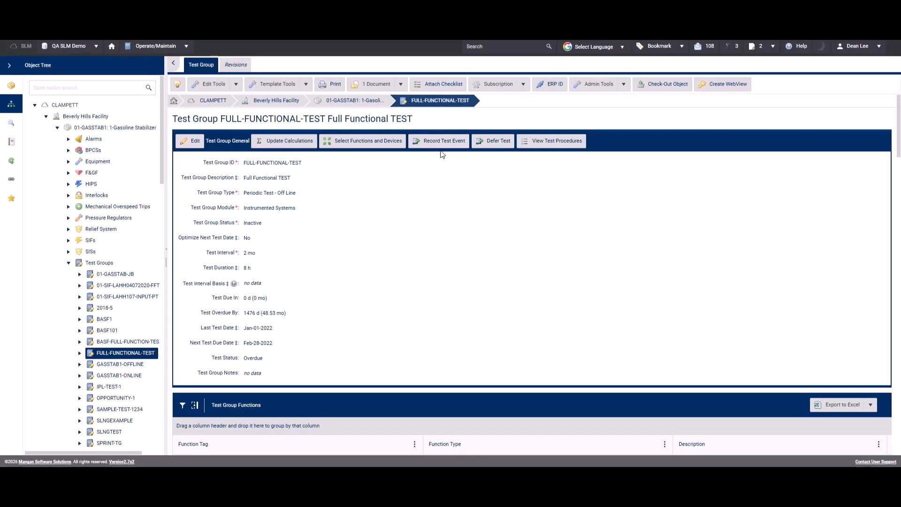
click(440, 141)
click(172, 196)
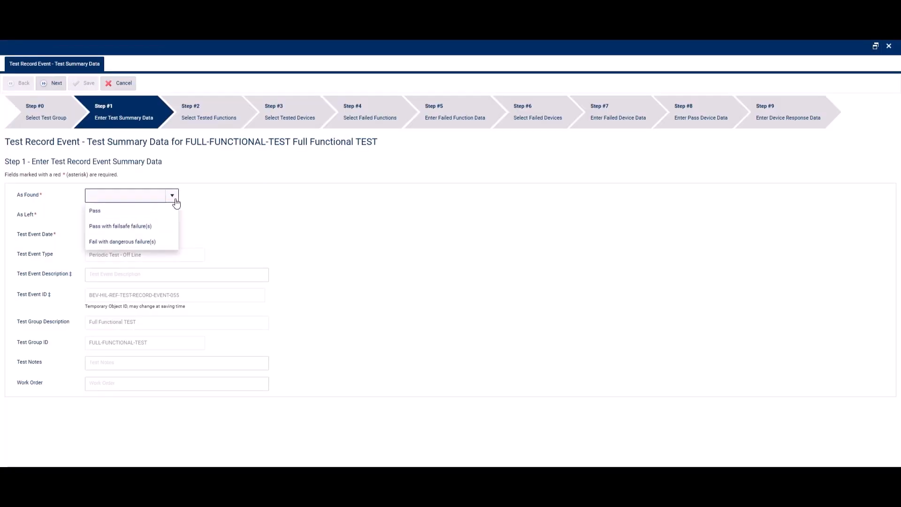
click(140, 226)
click(173, 216)
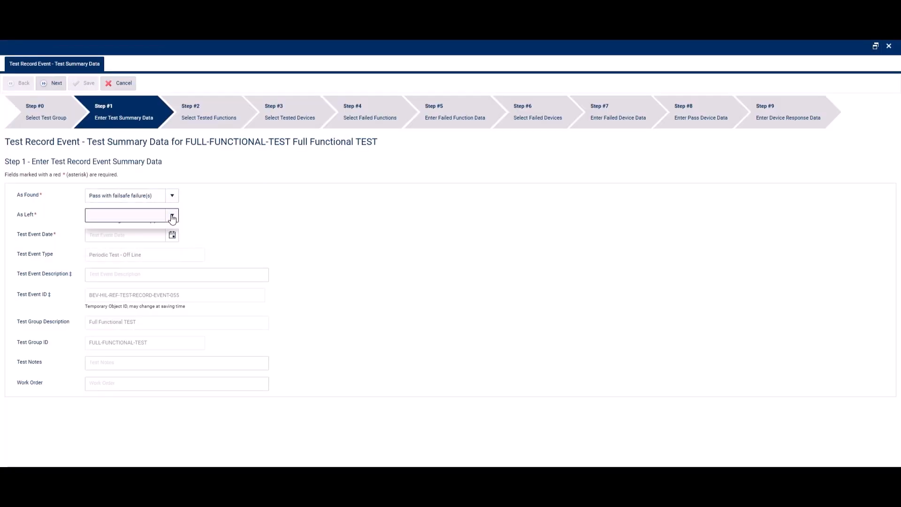
click(132, 246)
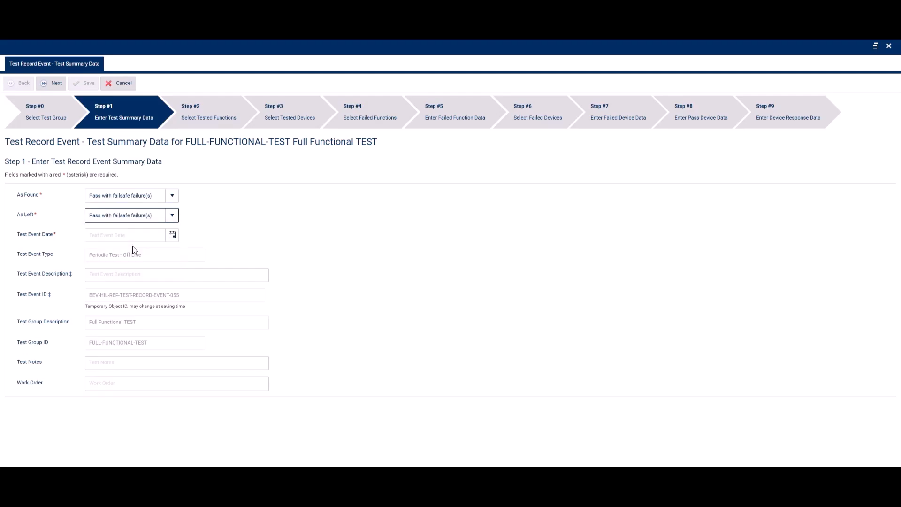
click(172, 235)
click(117, 299)
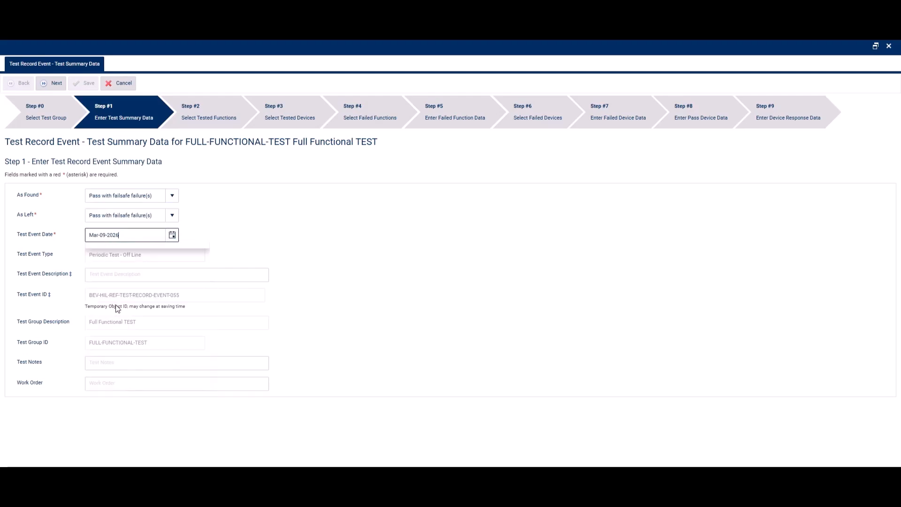
click(52, 83)
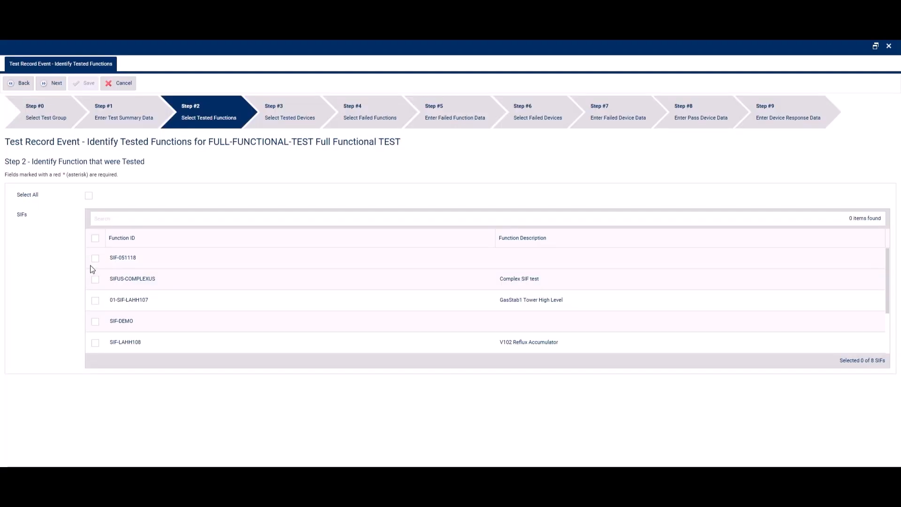
Step: Select SIF-051118 as the tested and failed function, and input device 33-TT-478 as the tested device
click(95, 260)
click(55, 84)
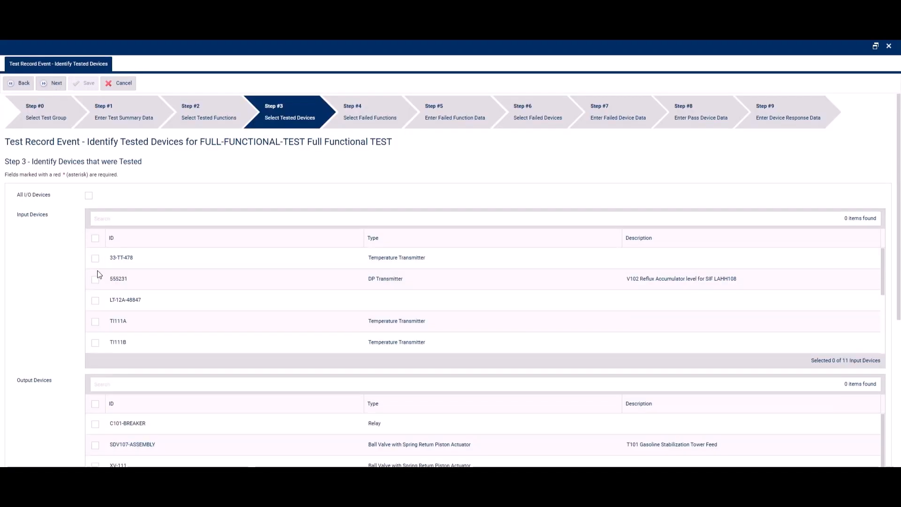
click(95, 262)
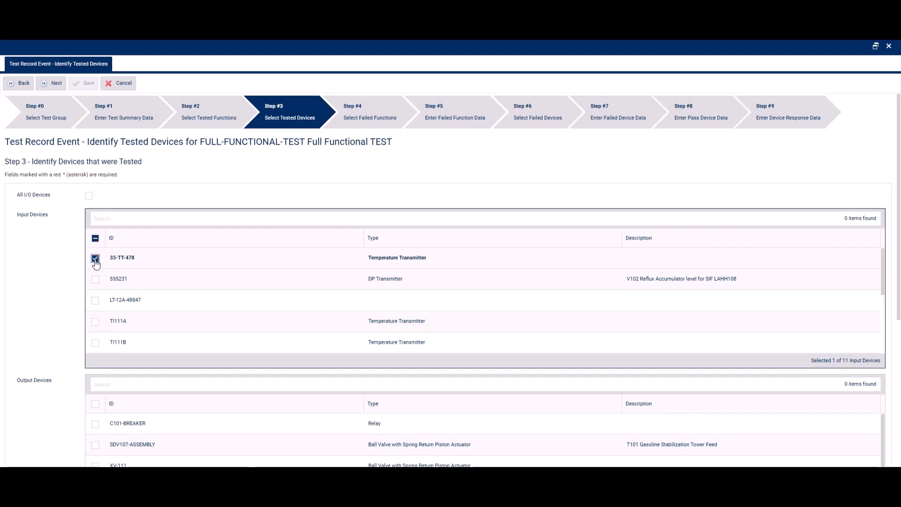
click(53, 84)
click(94, 263)
click(57, 85)
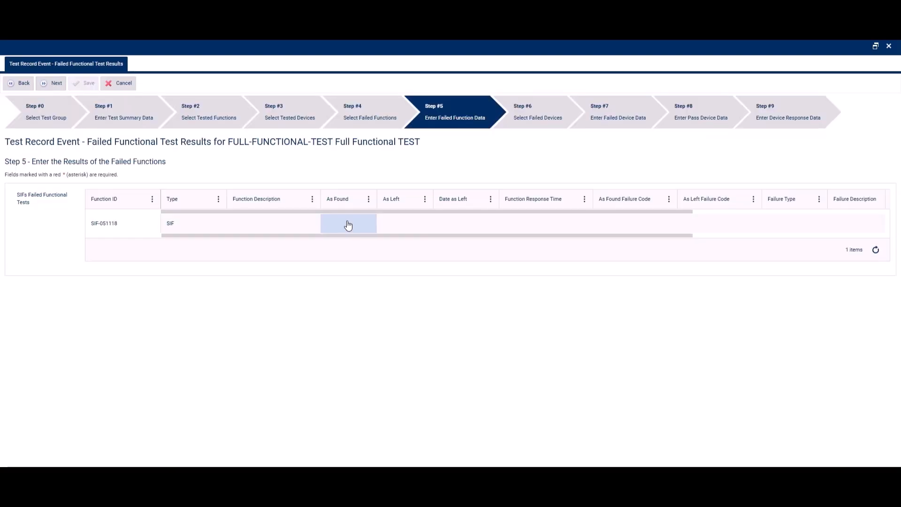
Step: Set SIF-051118's As Found and As Left results to Pass with Date as Left Mar-15-2026, and continue to failed device selection
click(348, 225)
click(365, 222)
click(346, 264)
click(418, 225)
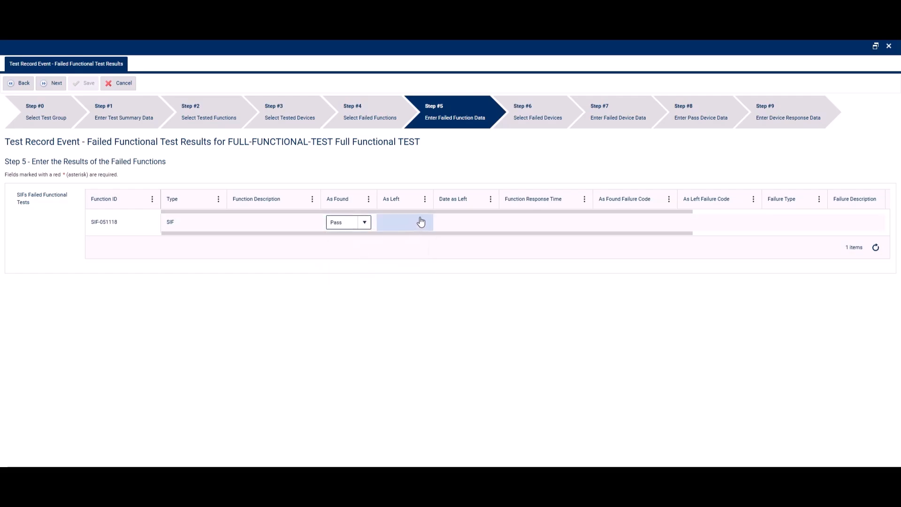
click(420, 224)
click(396, 258)
click(466, 223)
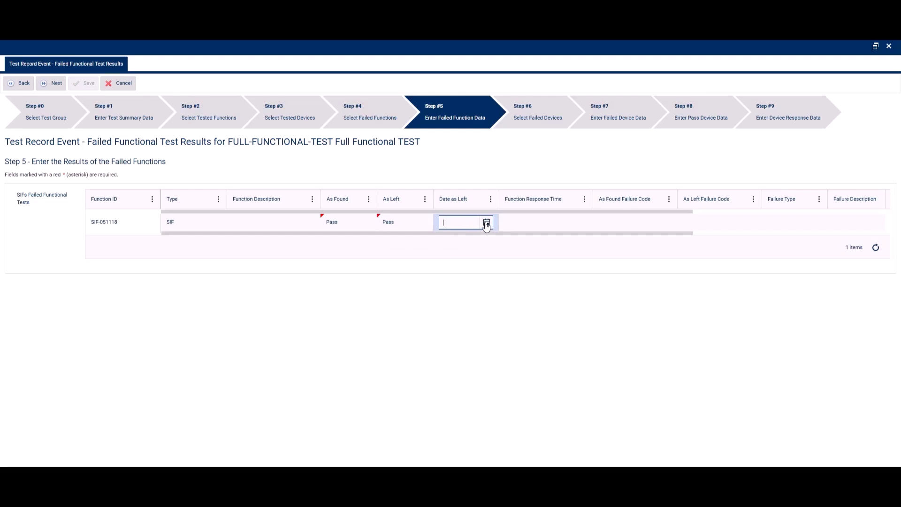
click(487, 222)
click(457, 302)
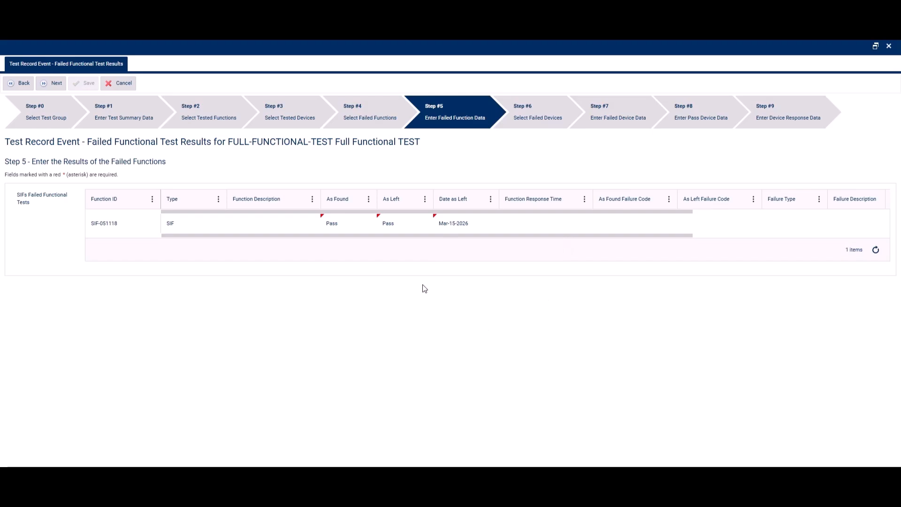
click(57, 83)
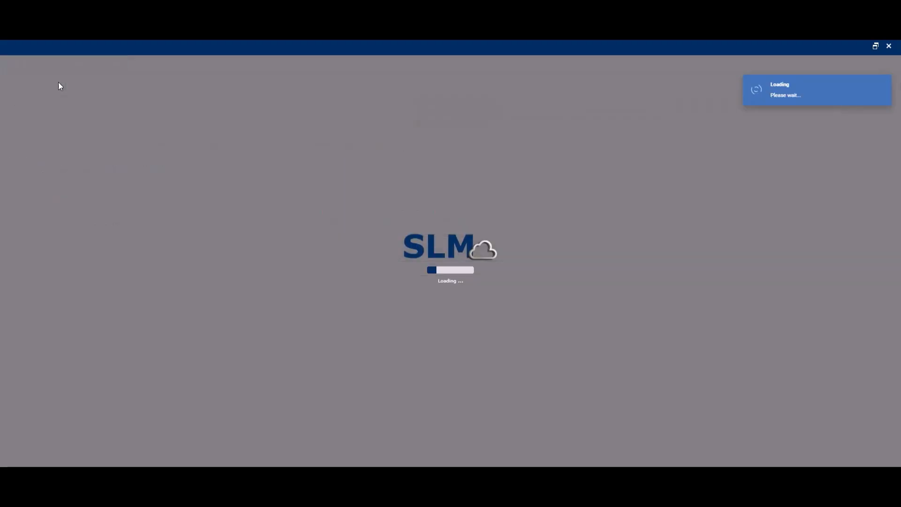
Step: Mark 33-TT-478 as a failed device and set its As Found to Pass with Date As Found Mar-10-2026
click(95, 257)
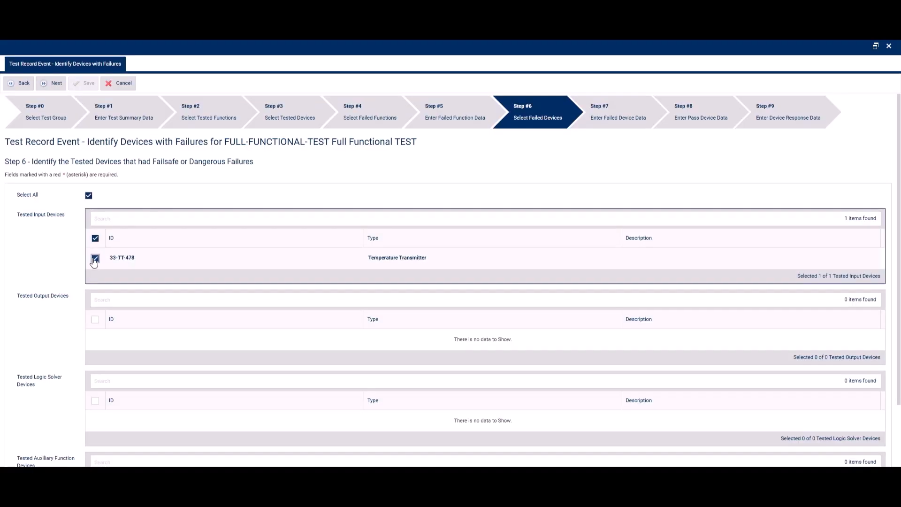
click(52, 84)
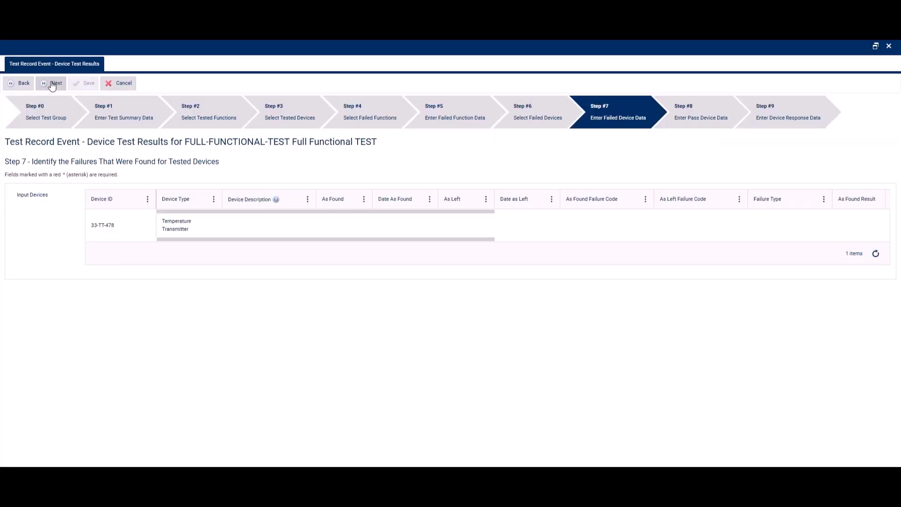
click(338, 225)
click(342, 263)
click(406, 230)
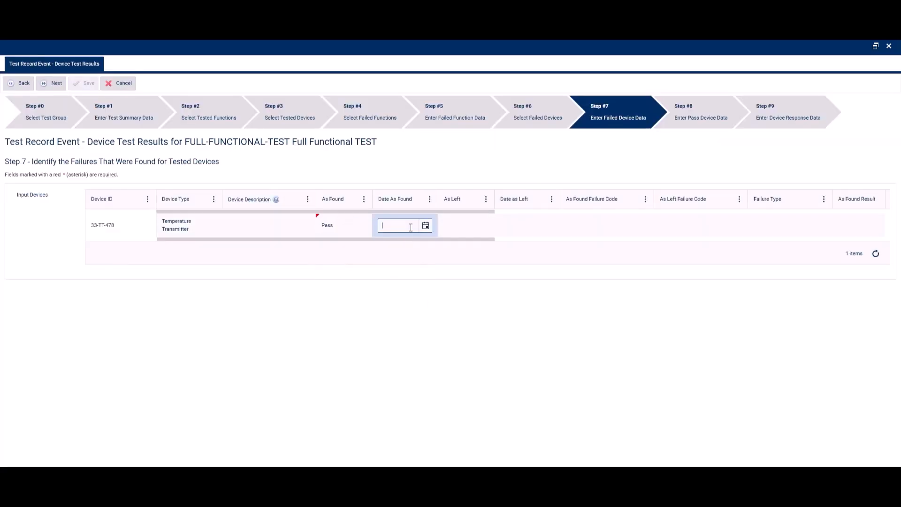
click(425, 226)
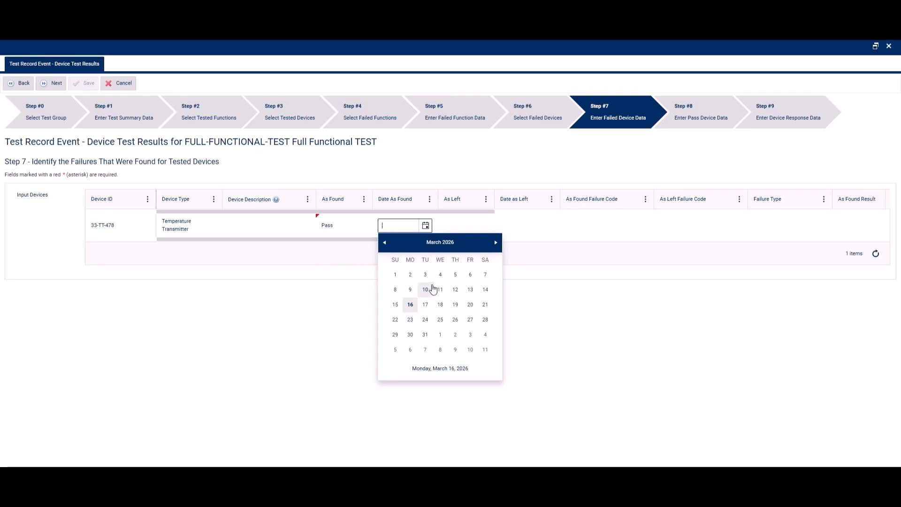
click(432, 289)
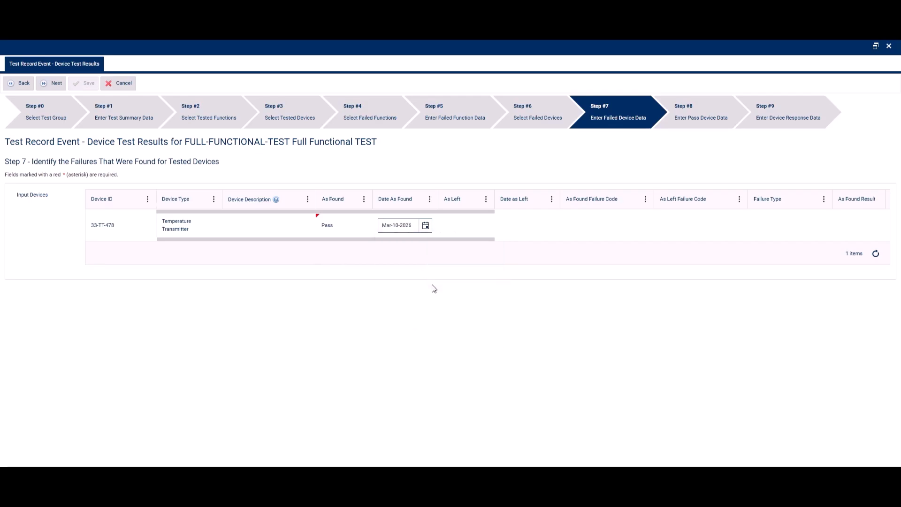
Step: Set 33-TT-478's As Found Failure Code to ERO - Erratic output and choose an As Left Failure Code
click(625, 227)
click(631, 228)
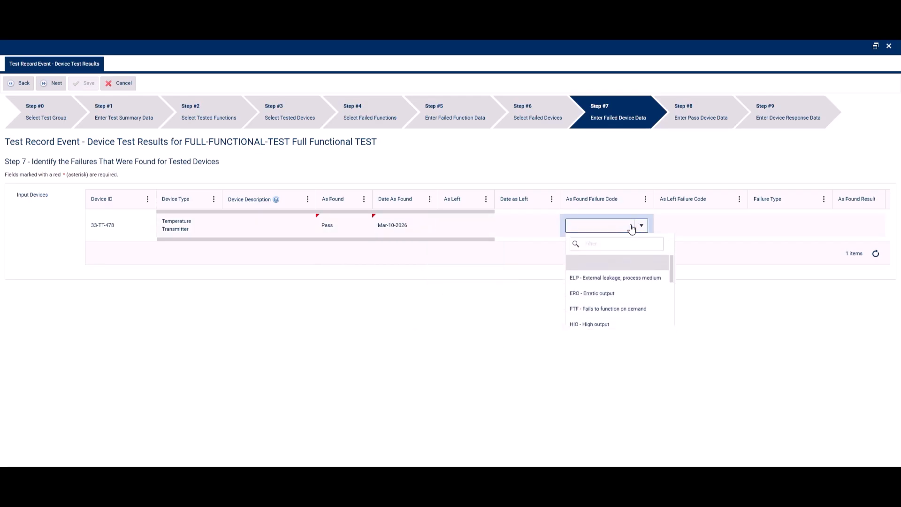
click(603, 293)
click(722, 233)
click(731, 229)
click(699, 309)
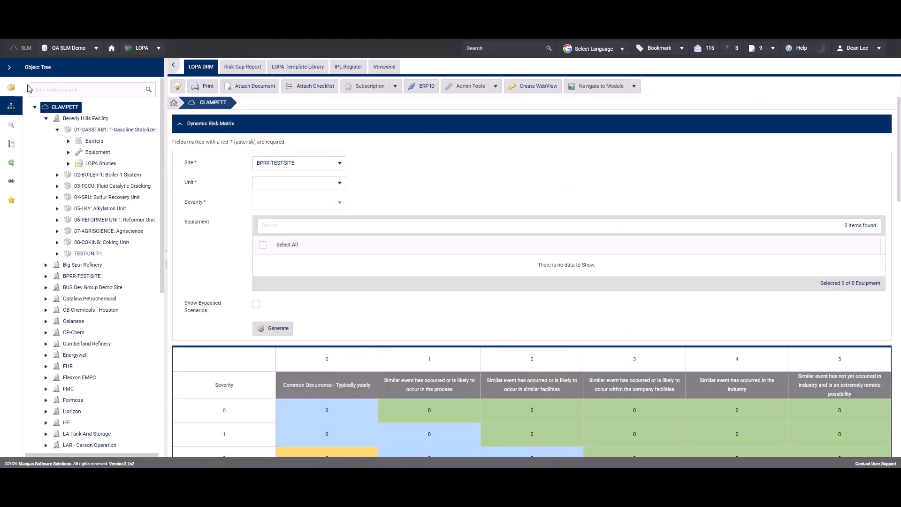
Step: Open the Link HAZOP with LOPA feature and set its site to Beverly Hills Facility
click(11, 87)
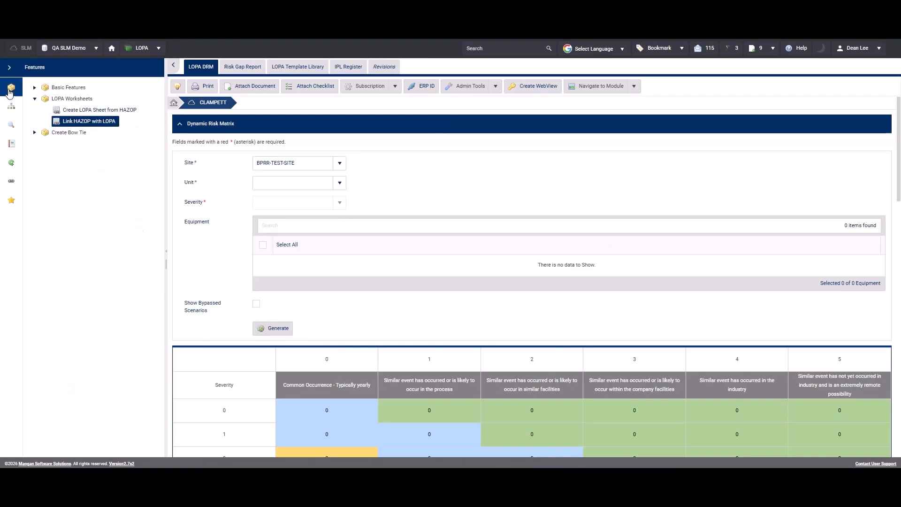
click(89, 124)
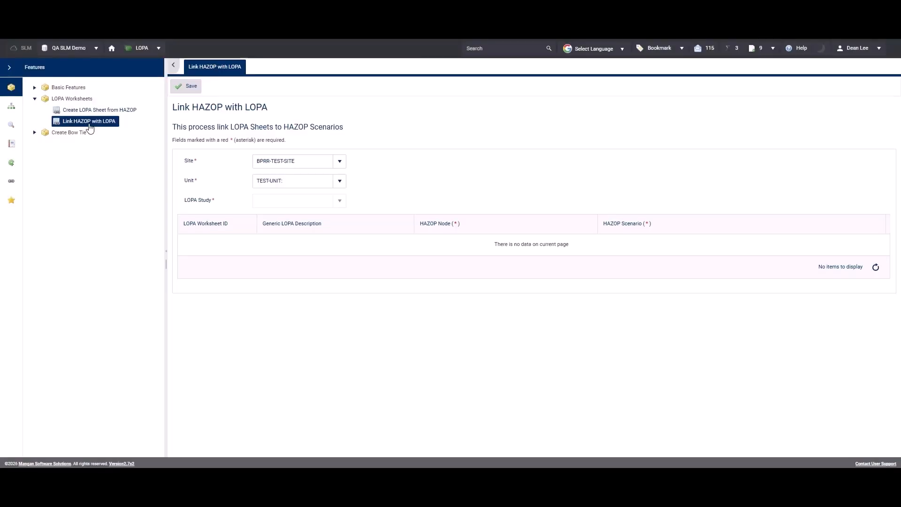
click(323, 166)
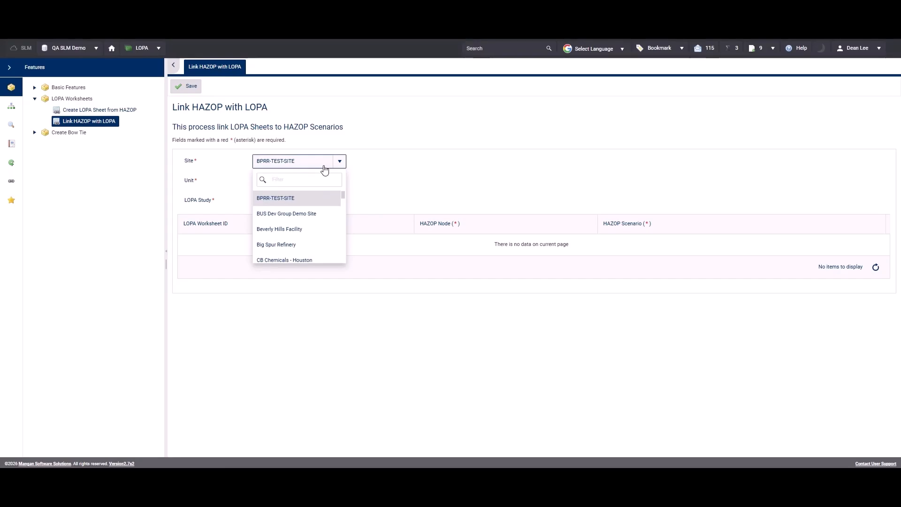
click(321, 230)
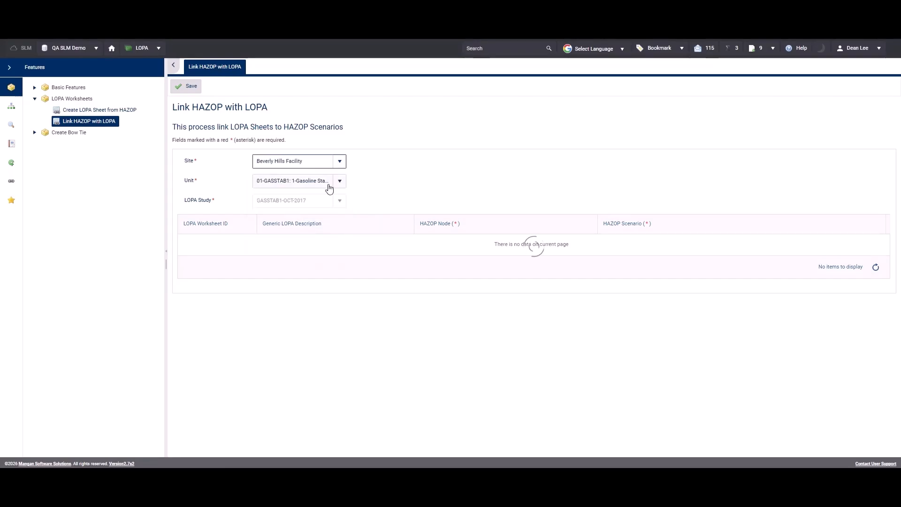
Step: Set the LOPA study to DOUBLE-EAGLE and view the HAZOP scenario choices for worksheet DOUBLE-EAGLE--04
click(339, 201)
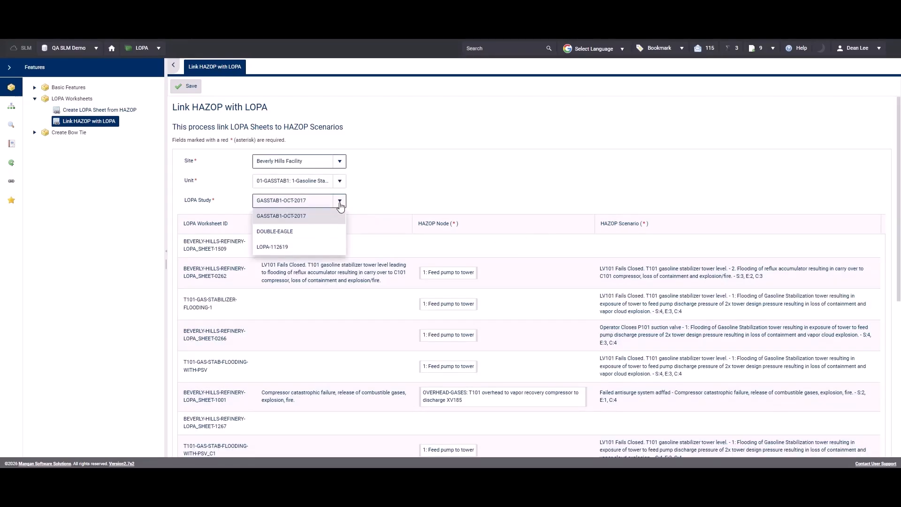
click(300, 232)
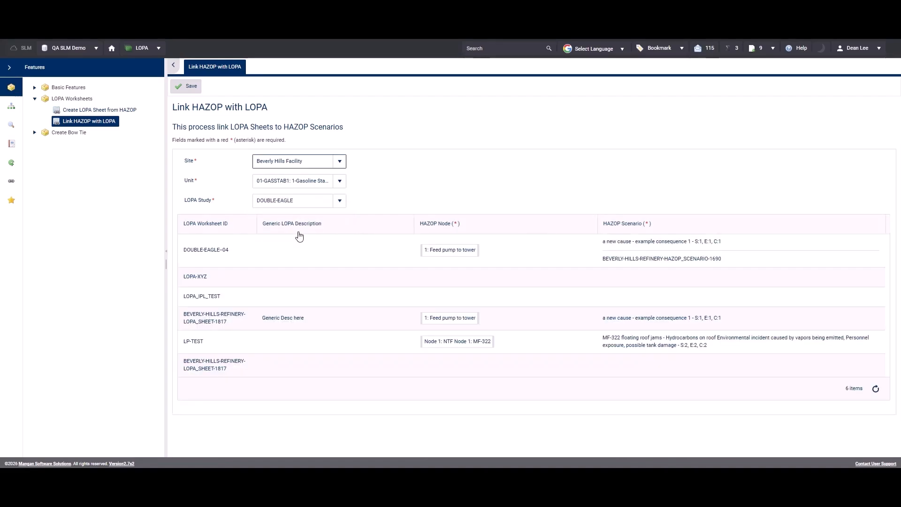
click(507, 245)
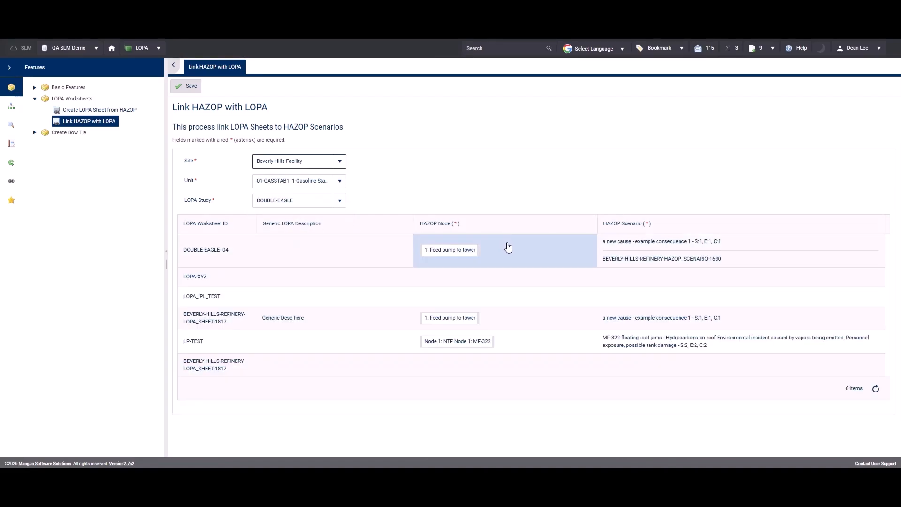
click(741, 240)
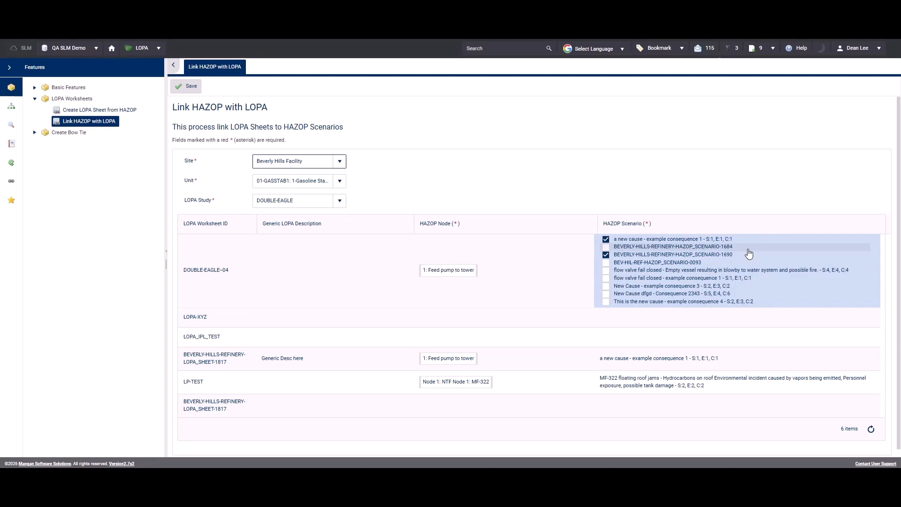
click(503, 282)
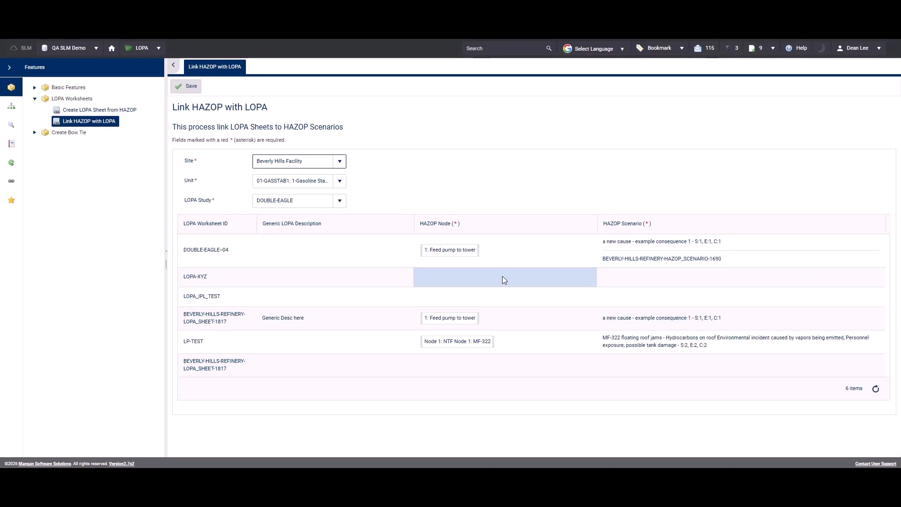
Step: Add the HAZOP node 12: 3 Mid Draw to storage to LOPA worksheet DOUBLE-EAGLE--04
click(502, 260)
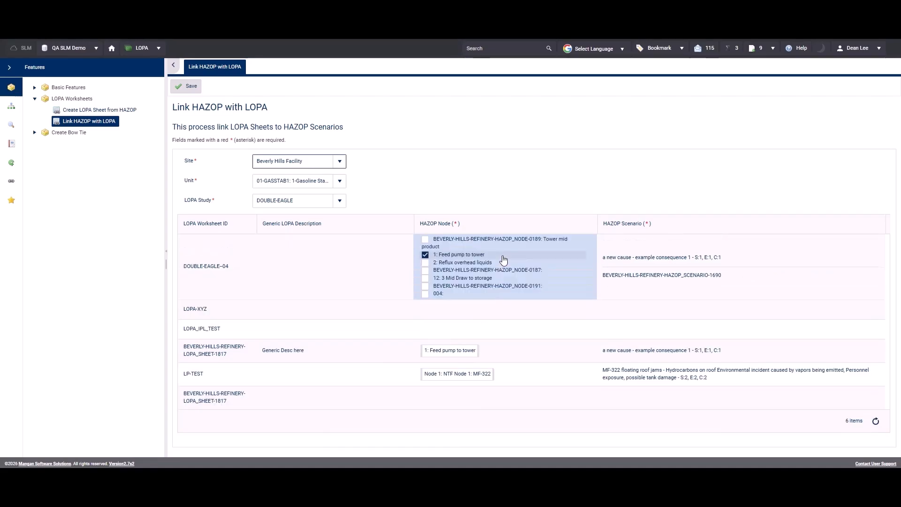
click(425, 278)
click(570, 193)
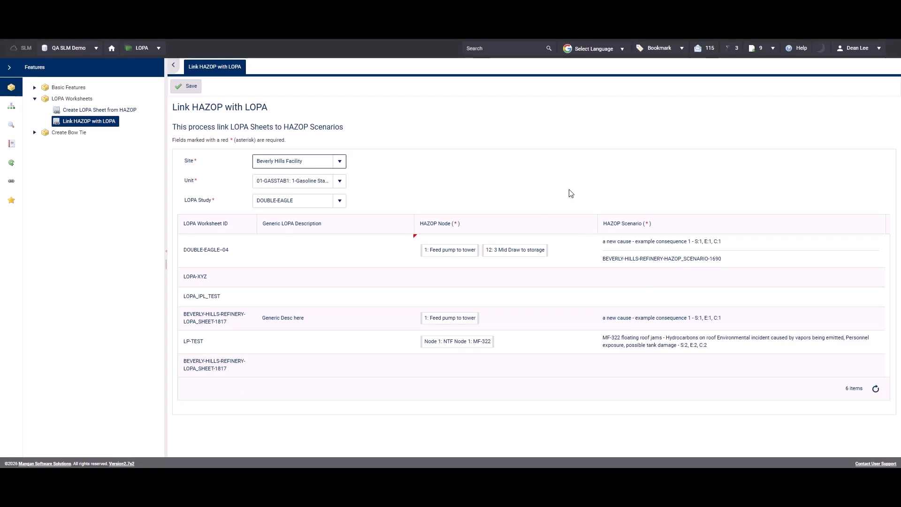
Step: Add BEVERLY-HILLS-REFINERY-HAZOP_SCENARIO-1490 and -1492 to worksheet DOUBLE-EAGLE--04's HAZOP scenarios and save the links
click(735, 251)
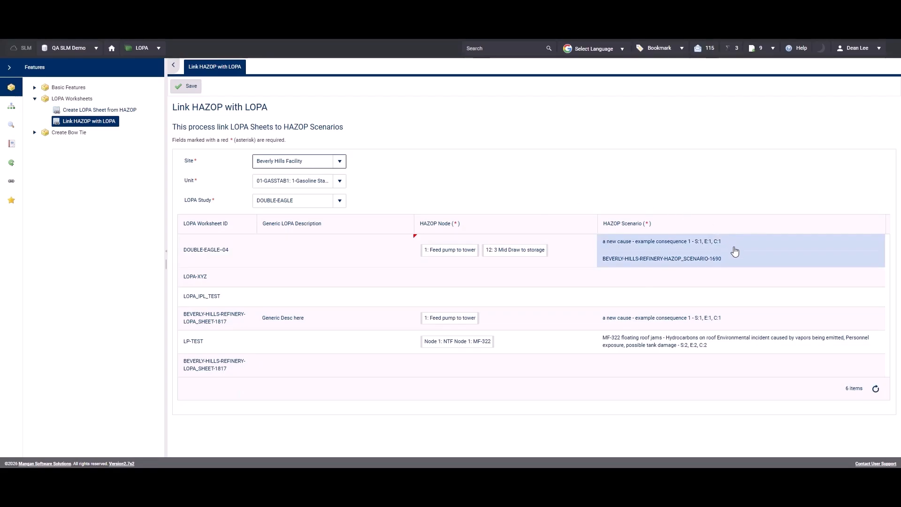
click(735, 252)
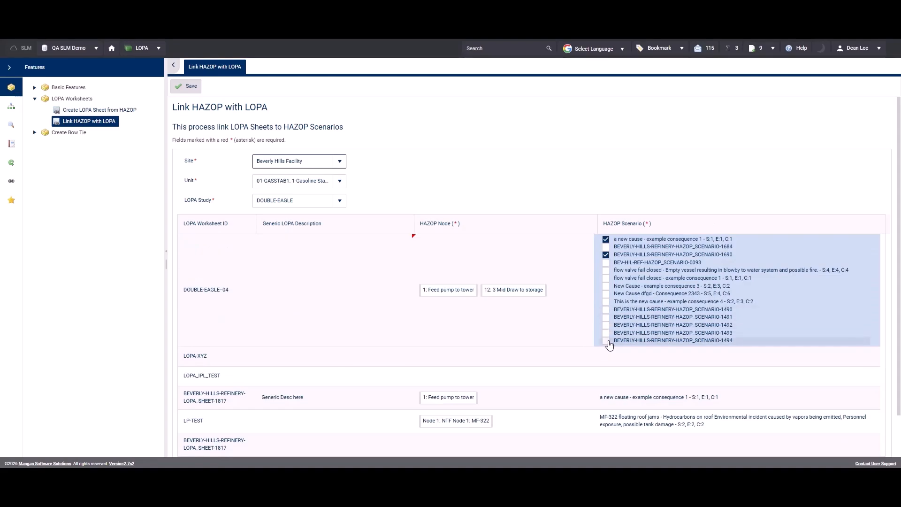
click(606, 310)
click(606, 325)
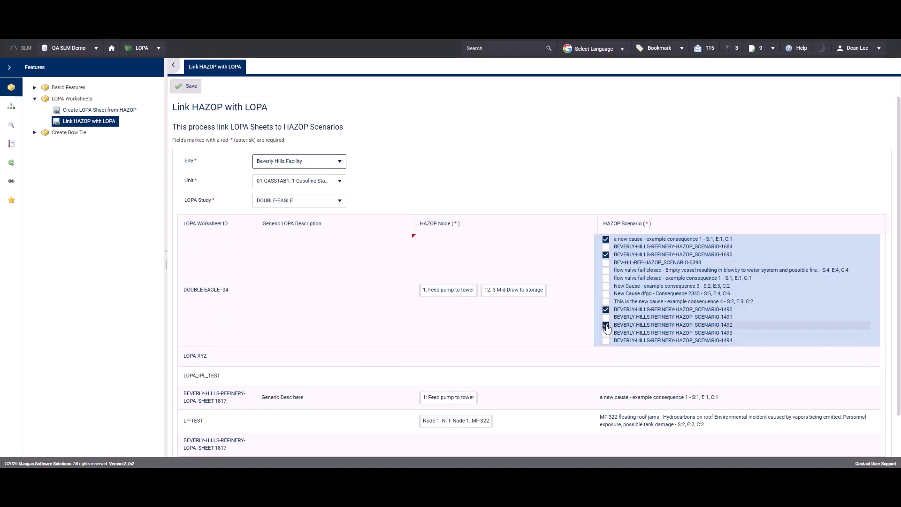
click(276, 136)
click(186, 86)
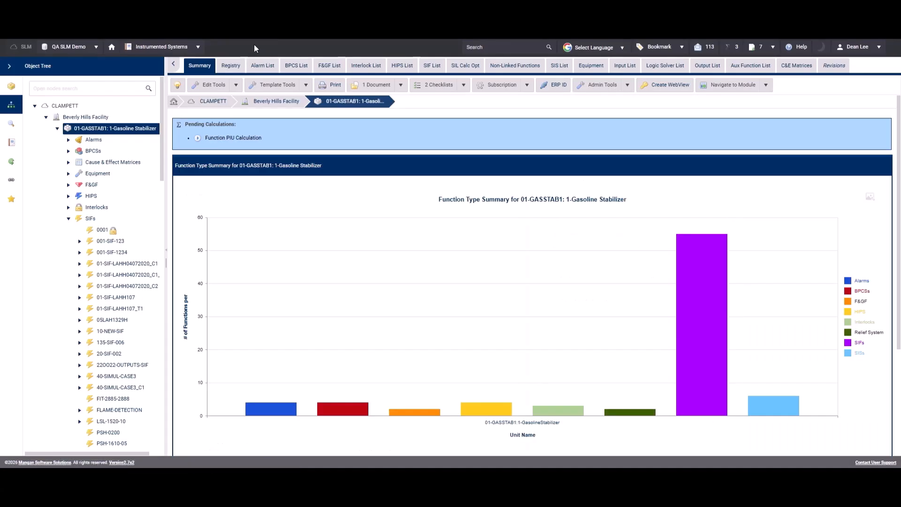
Step: Open the SLM SIF SRS Printout report for site BUS Dev Group Demo Site and unit UNIT-001
click(10, 142)
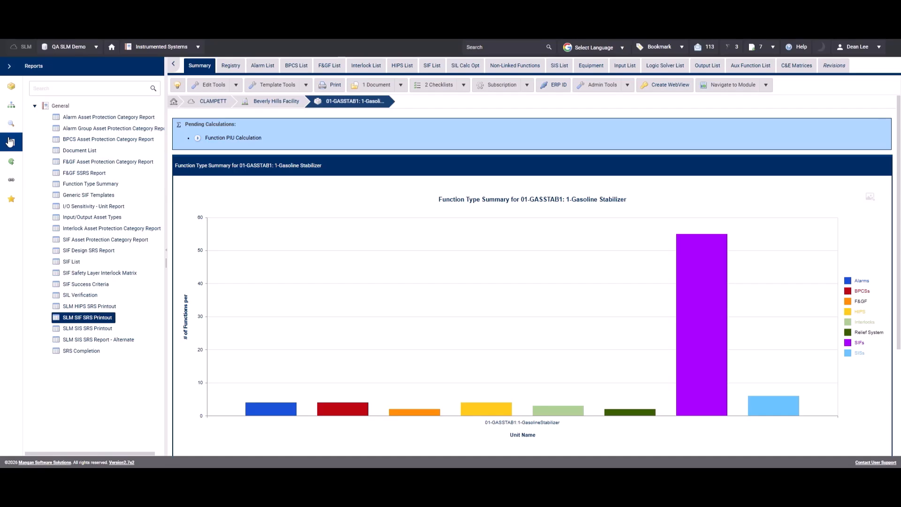
click(85, 319)
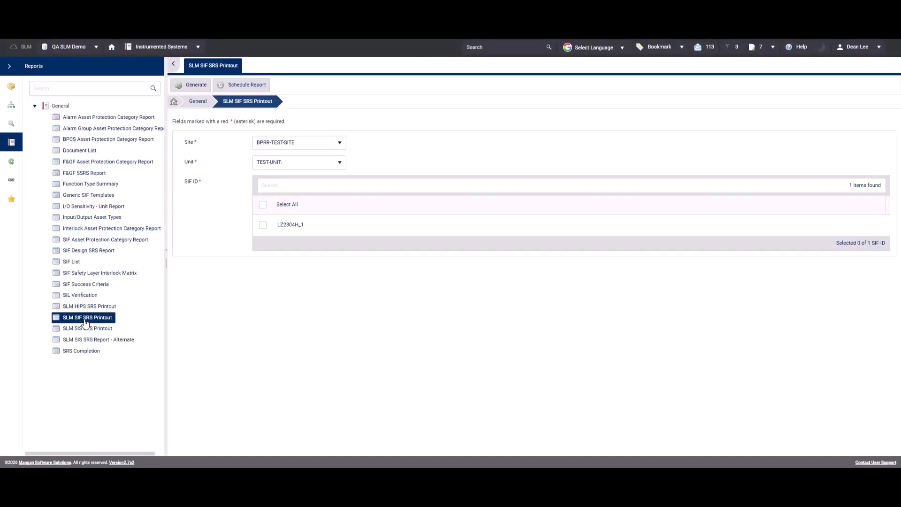
click(343, 146)
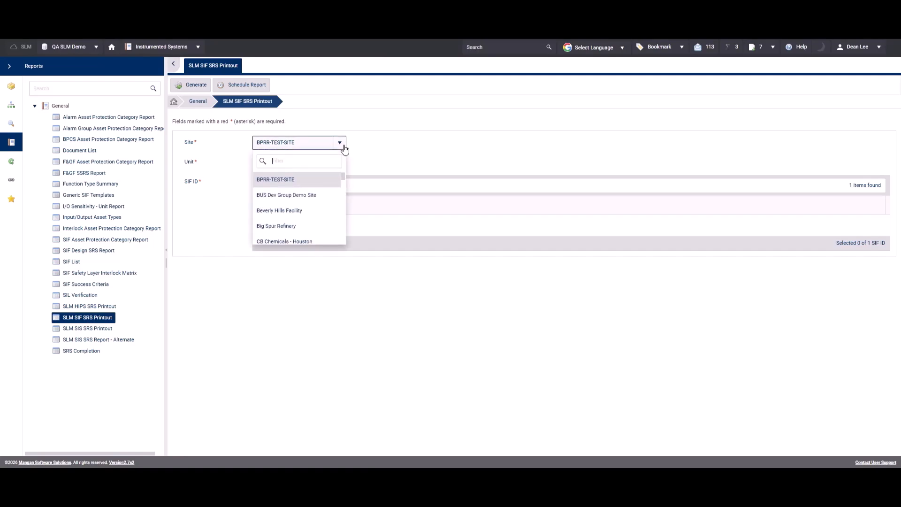
click(311, 196)
click(341, 163)
click(342, 164)
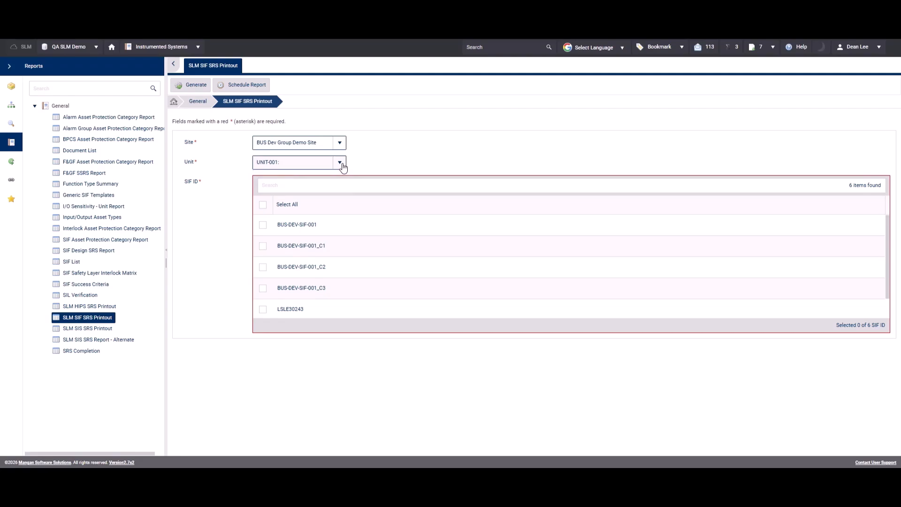
Step: Select only BUS-DEV-SIF-001 and BUS-DEV-SIF-001_C1 as the SIF IDs for the printout
click(263, 207)
click(263, 206)
click(264, 226)
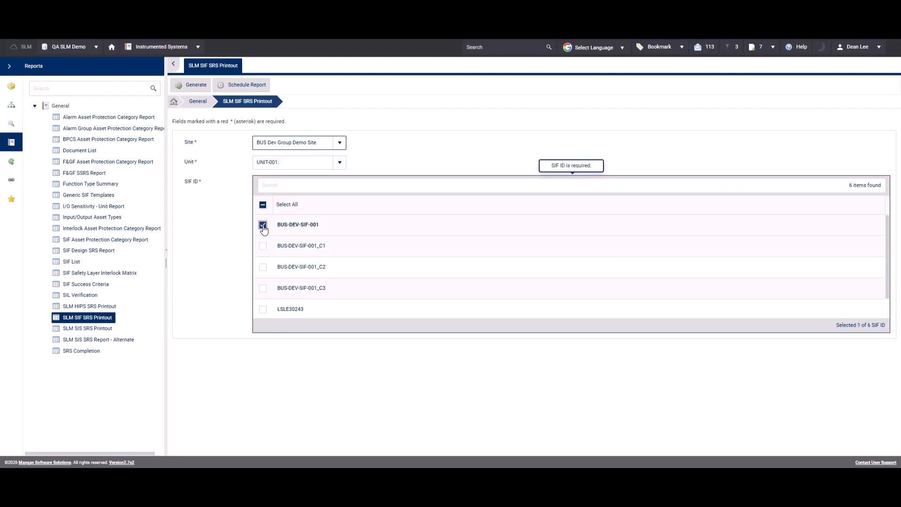
click(263, 246)
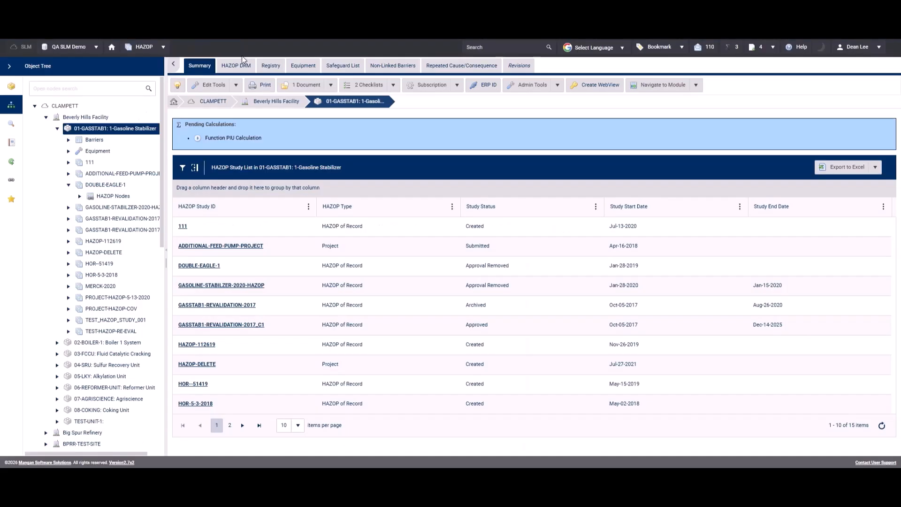
Step: Open the HAZOP Review report in the HAZOP module for site BUS Dev Group Demo Site and unit UNIT-001
click(12, 143)
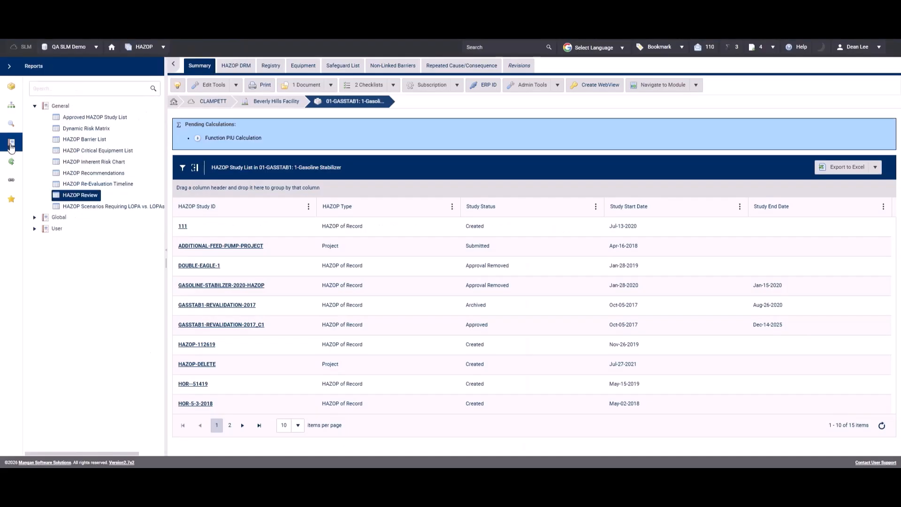
click(85, 200)
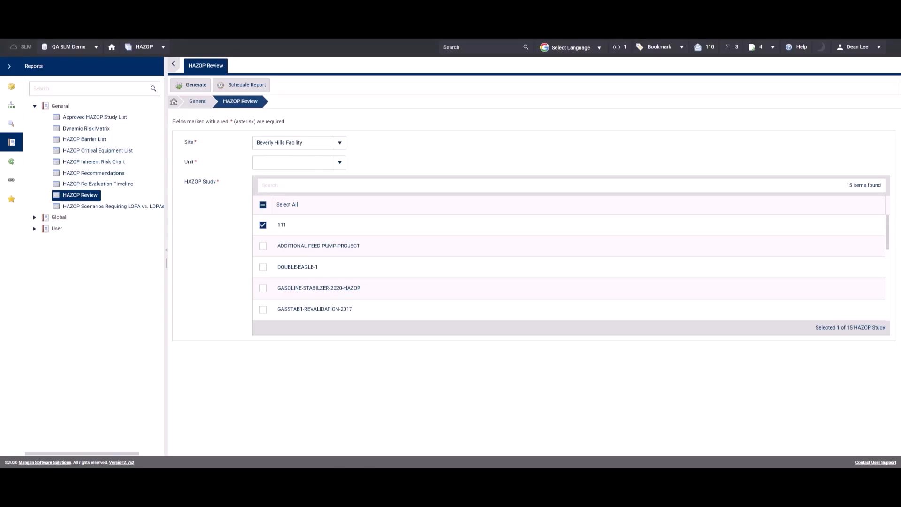
click(339, 144)
click(299, 197)
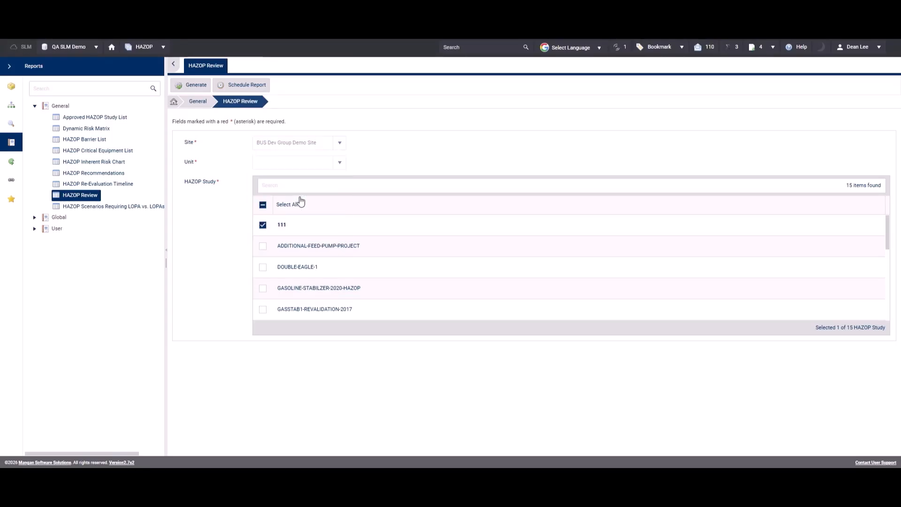
click(338, 164)
click(331, 177)
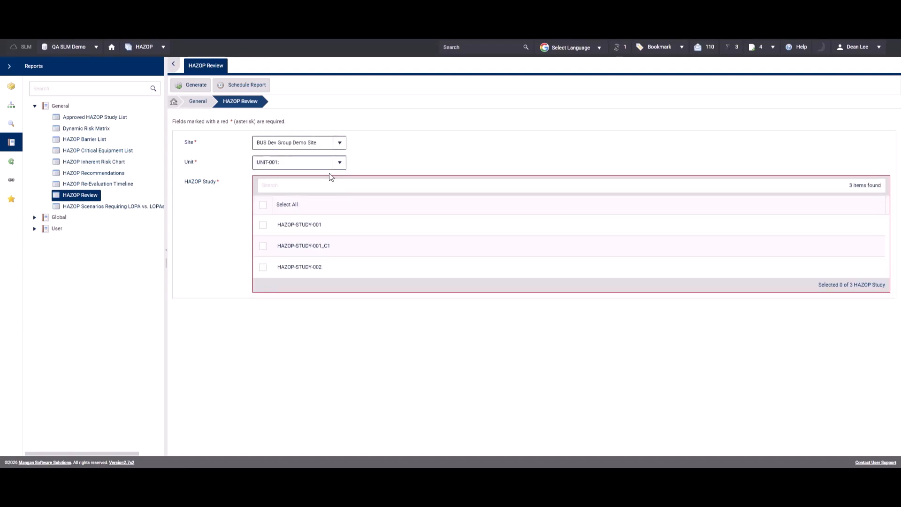
Step: Generate the HAZOP Review report for HAZOP-STUDY-001 and HAZOP-STUDY-002
click(263, 226)
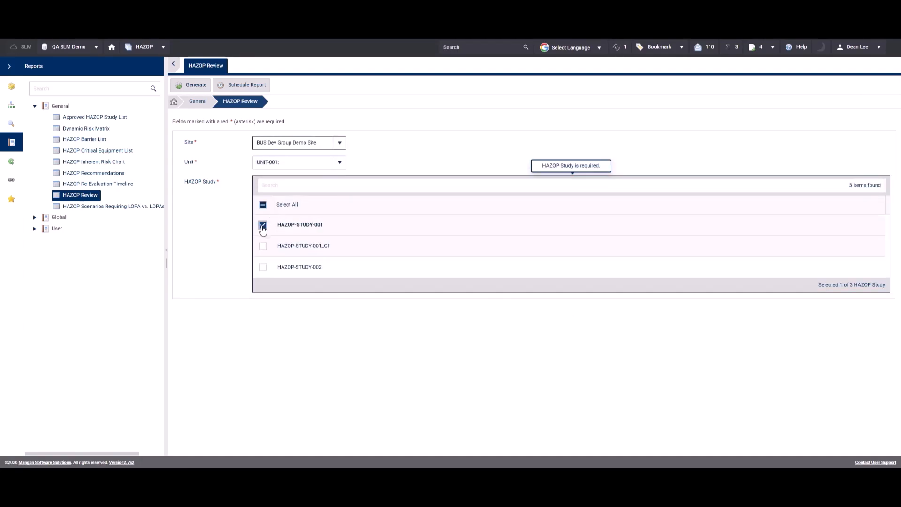
click(263, 268)
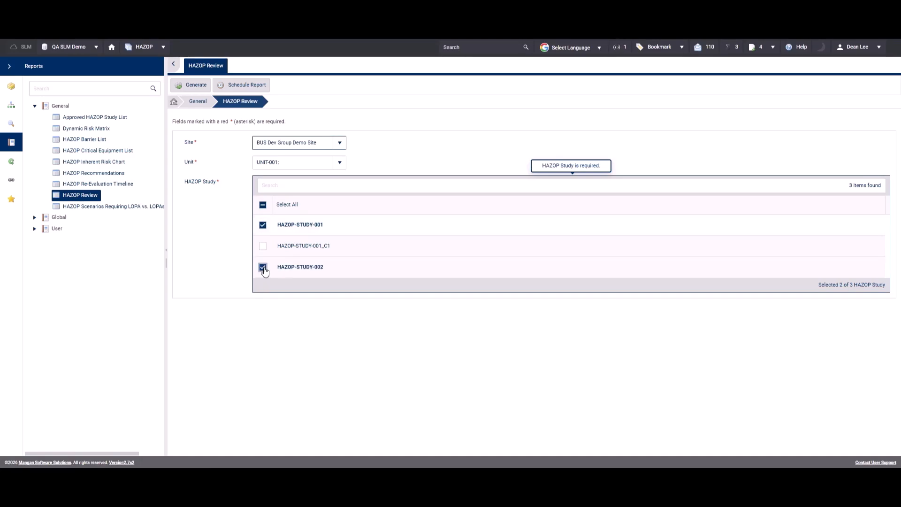
click(194, 85)
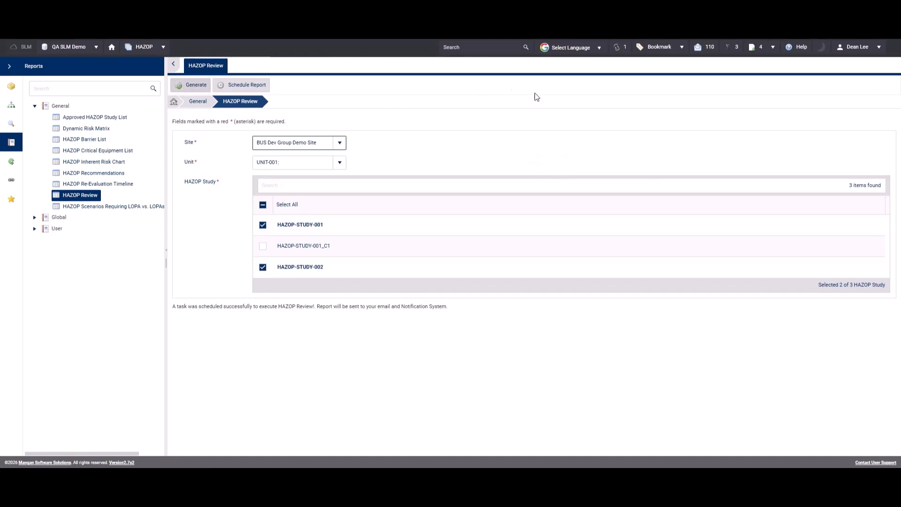